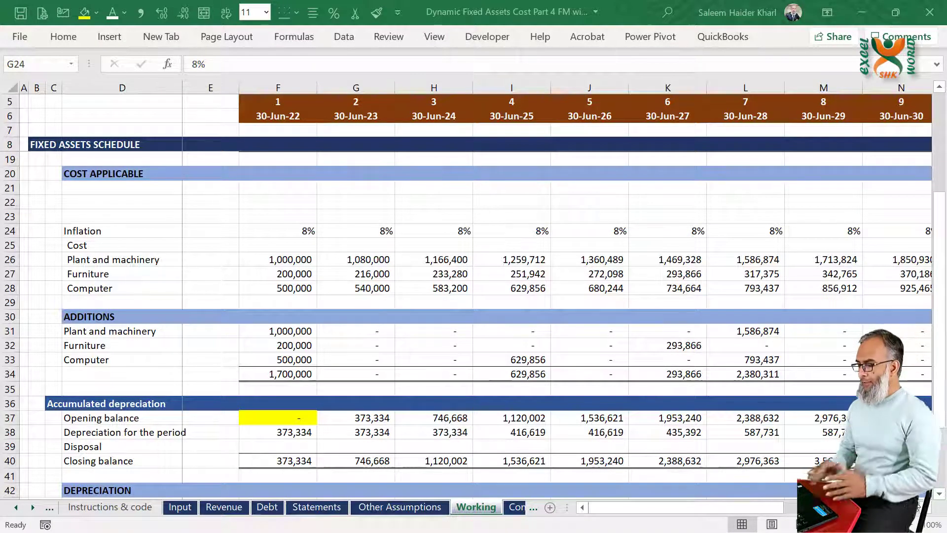
Review the inflation assumptions on the Other Assumptions sheet, including their type, action, starting years and percentage for each period.
{"action": "key", "text": "ctrl+Page_Up"}
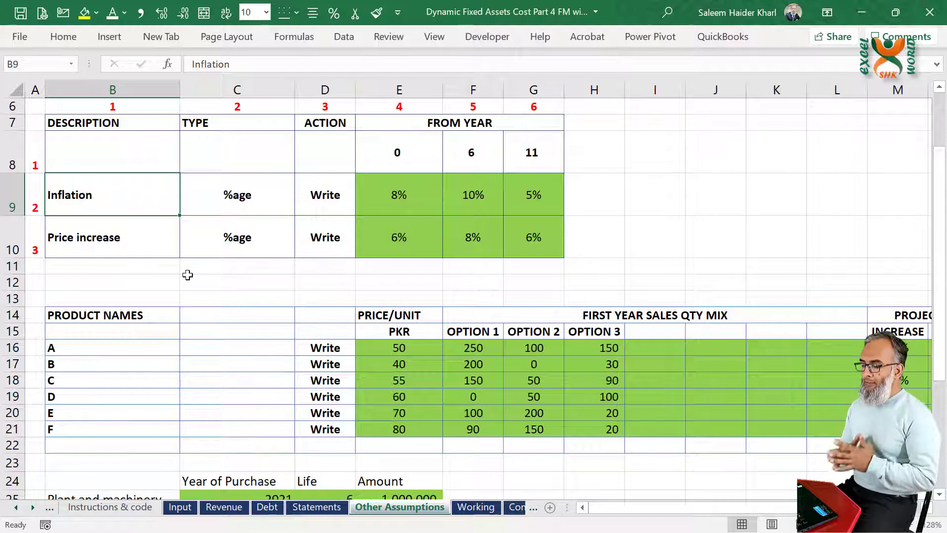
{"action": "left_click", "coordinate": [251, 202]}
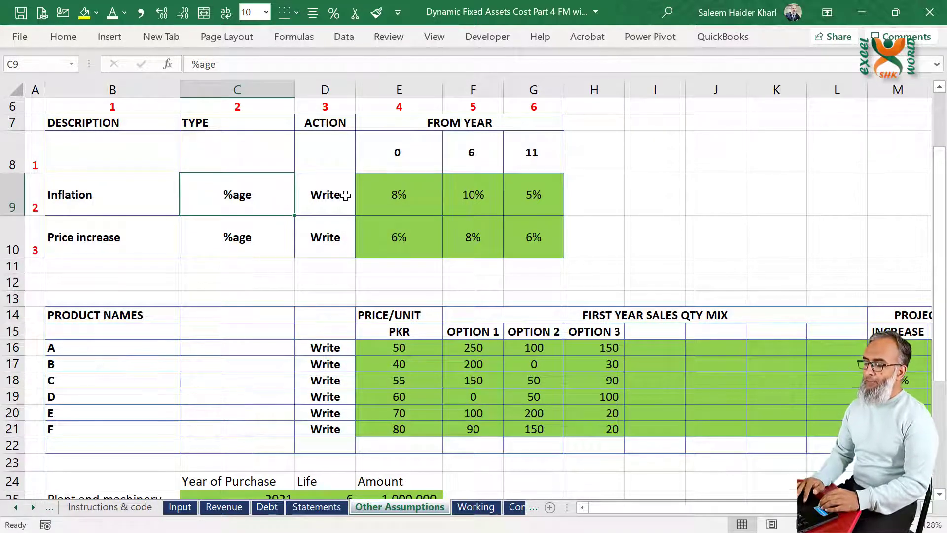
{"action": "left_click", "coordinate": [332, 193]}
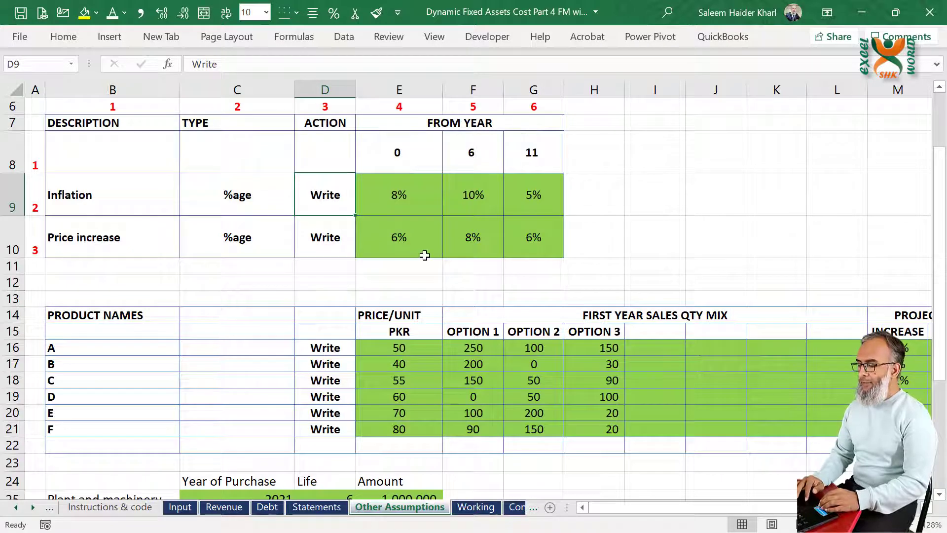
{"action": "left_click", "coordinate": [437, 213]}
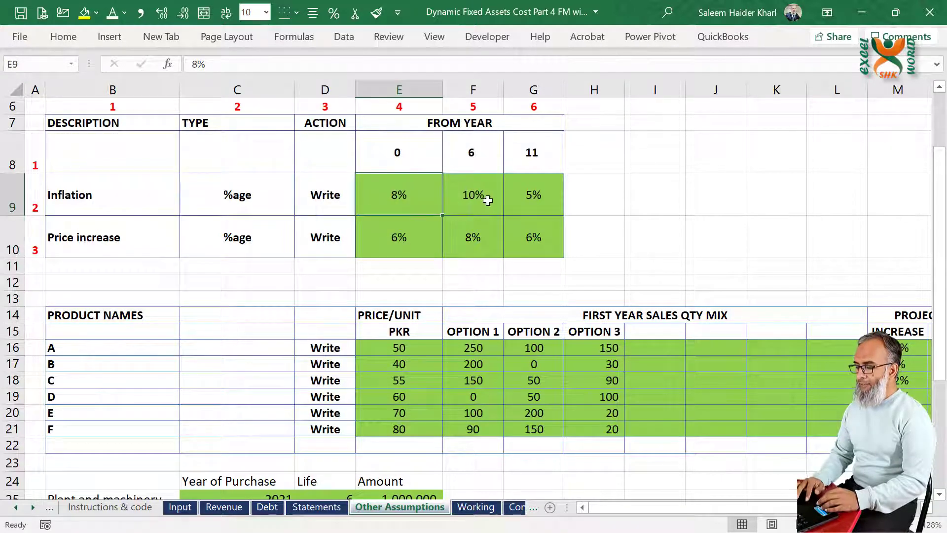
{"action": "left_click", "coordinate": [486, 198]}
{"action": "left_click", "coordinate": [555, 199]}
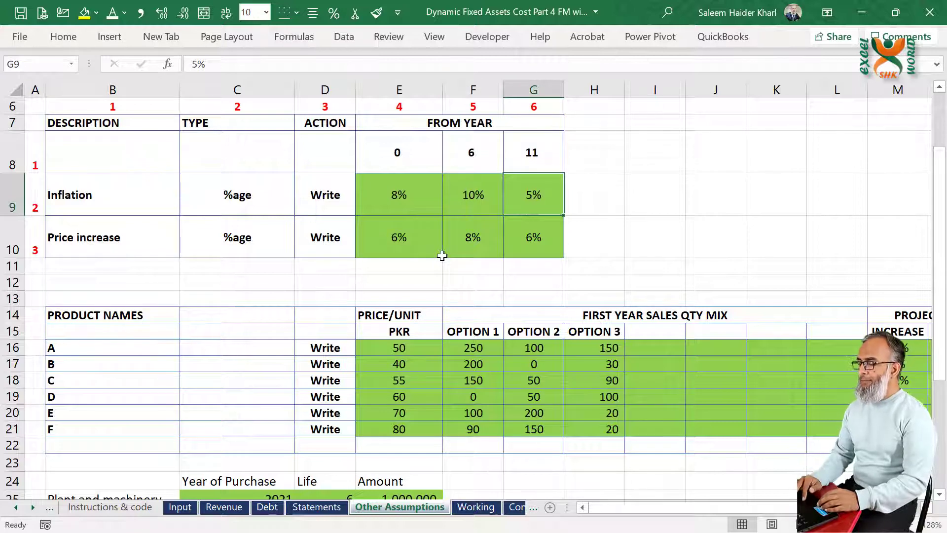
{"action": "left_click", "coordinate": [458, 124]}
{"action": "left_click", "coordinate": [484, 266]}
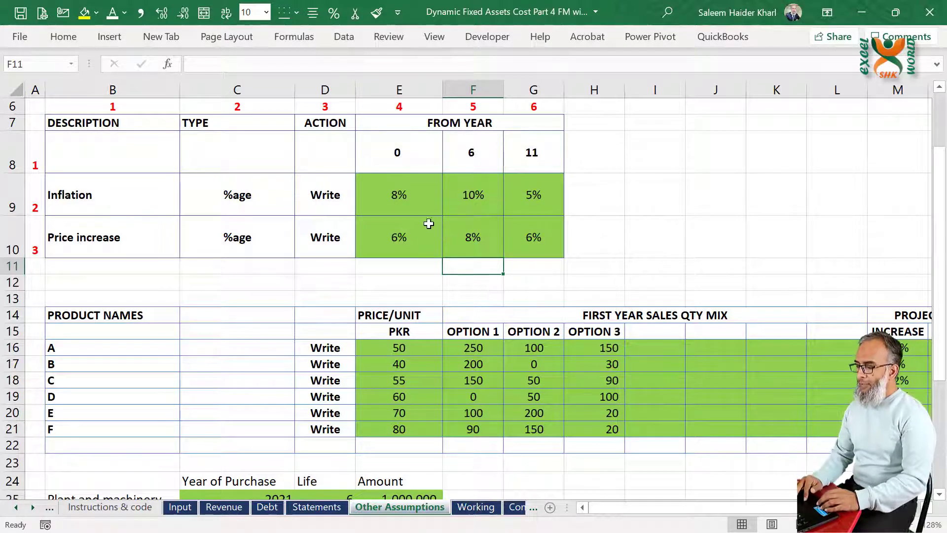
{"action": "left_click", "coordinate": [415, 201]}
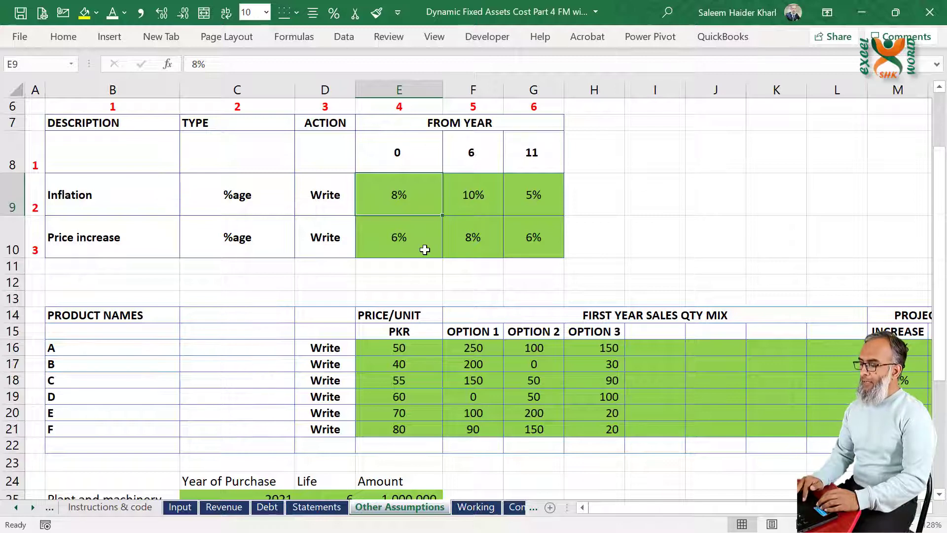
{"action": "left_click", "coordinate": [487, 153]}
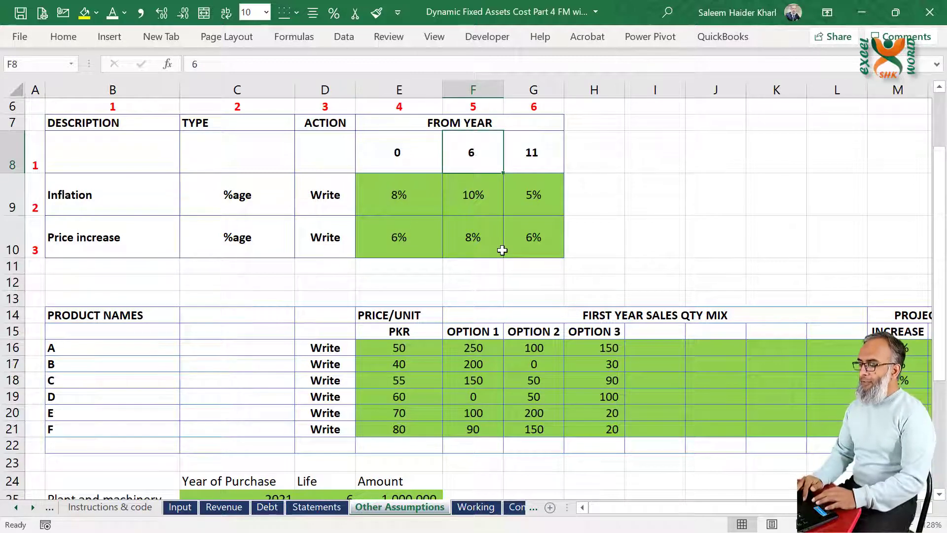
{"action": "left_click", "coordinate": [488, 211]}
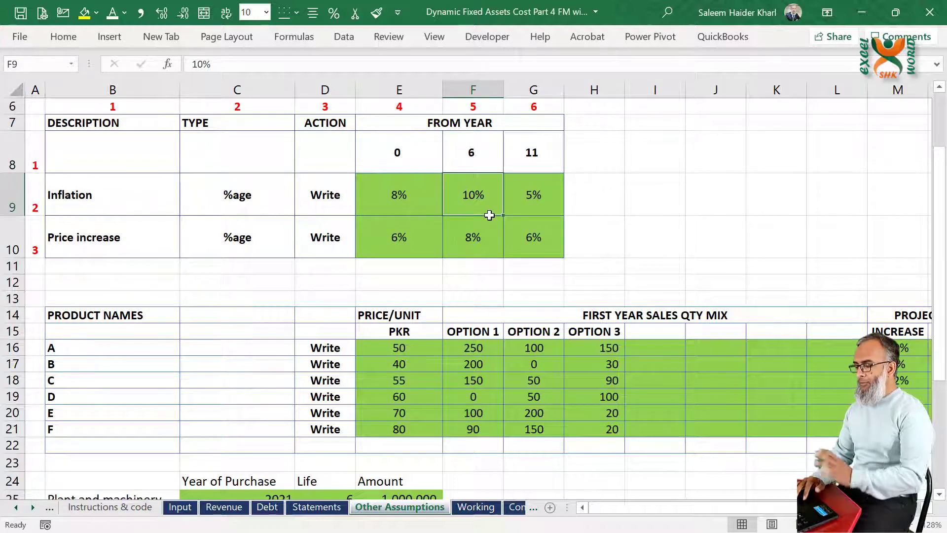
{"action": "left_click", "coordinate": [561, 151]}
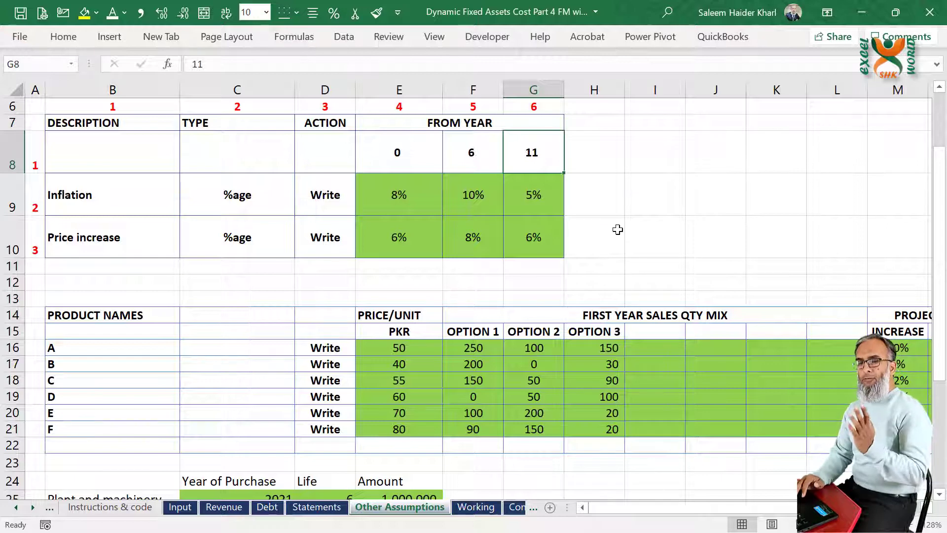
{"action": "left_click", "coordinate": [555, 207]}
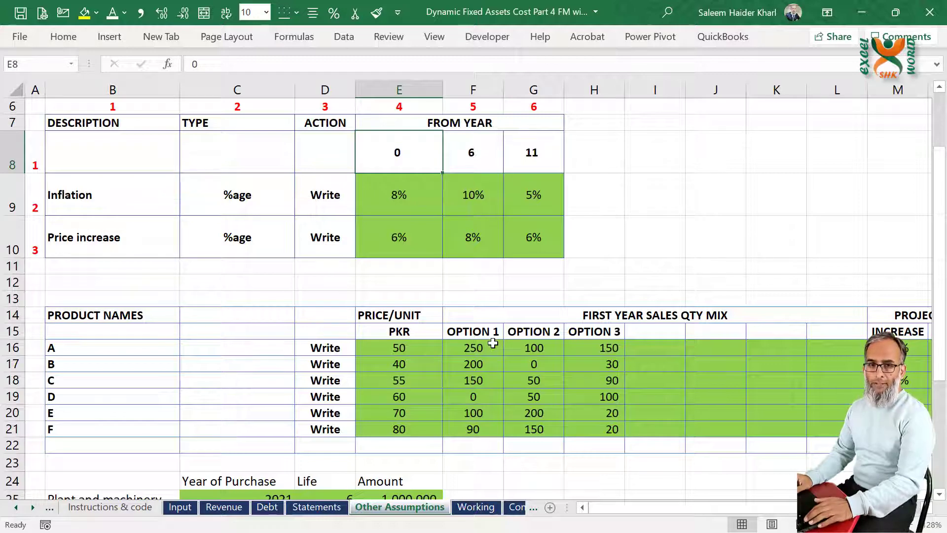
On the Working sheet, enter the label "Inflation rate" in D21 under Cost Applicable.
{"action": "key", "text": "ctrl+Page_Down"}
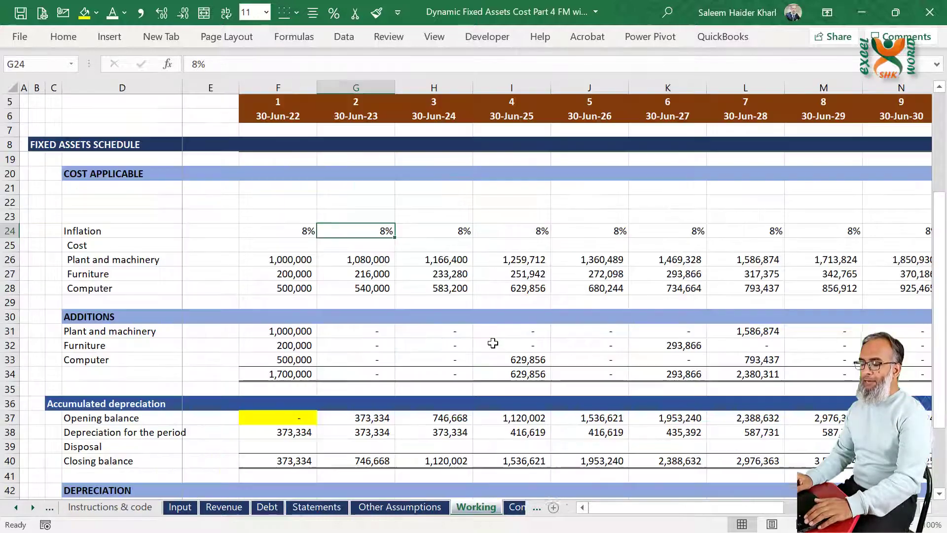
{"action": "key", "text": "Up"}
{"action": "key", "text": "Up"}
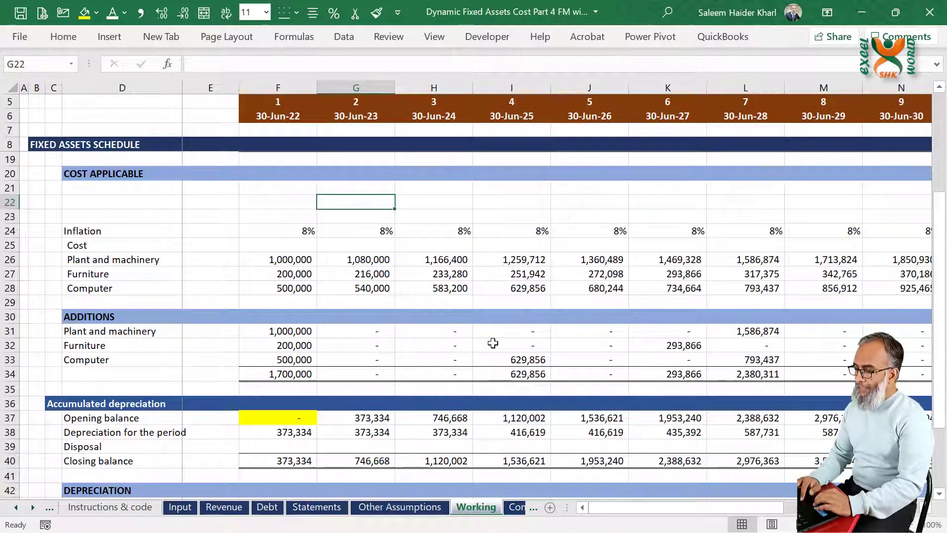
{"action": "left_click", "coordinate": [307, 230]}
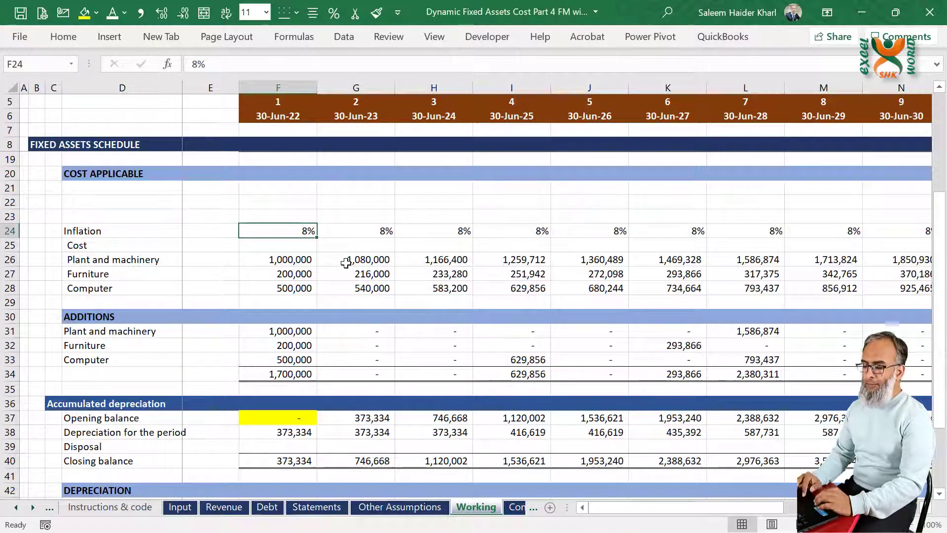
{"action": "left_click", "coordinate": [141, 201]}
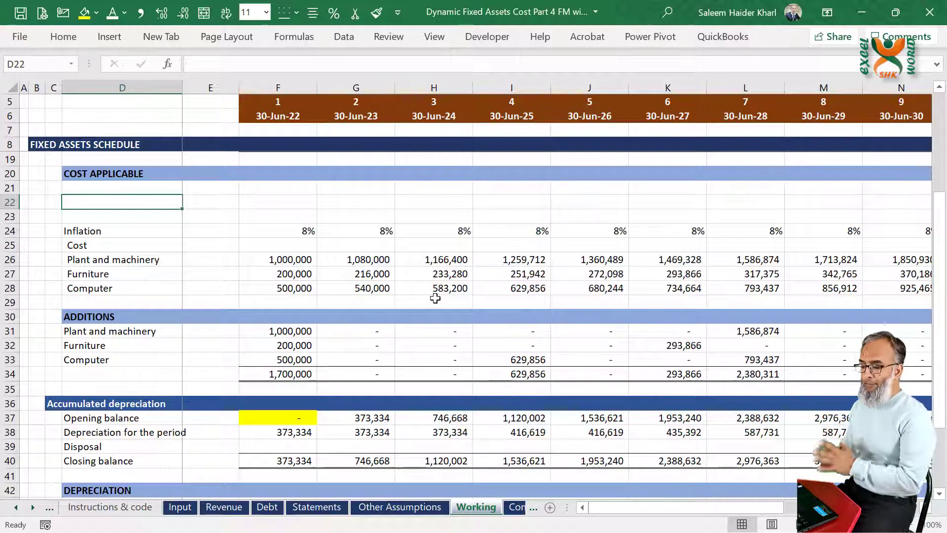
{"action": "key", "text": "Up"}
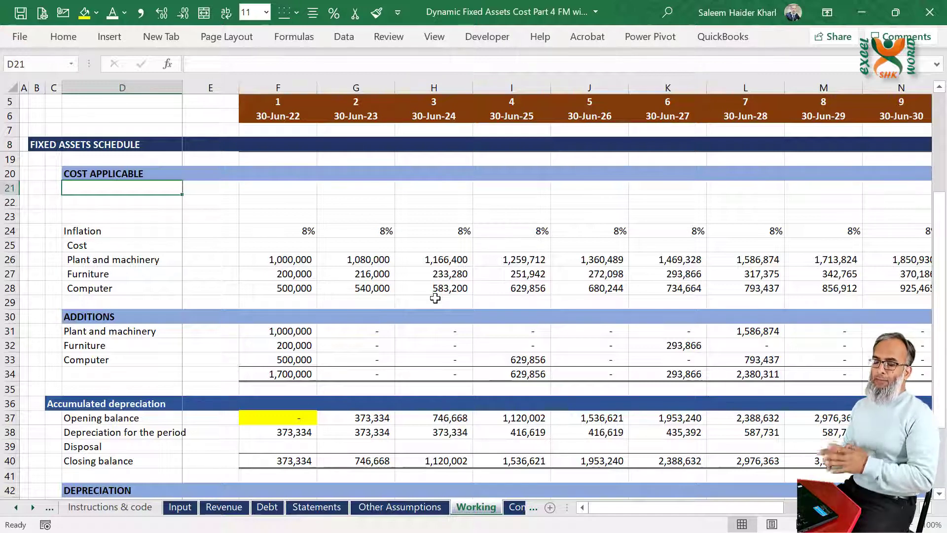
{"action": "type", "text": "INFL"}
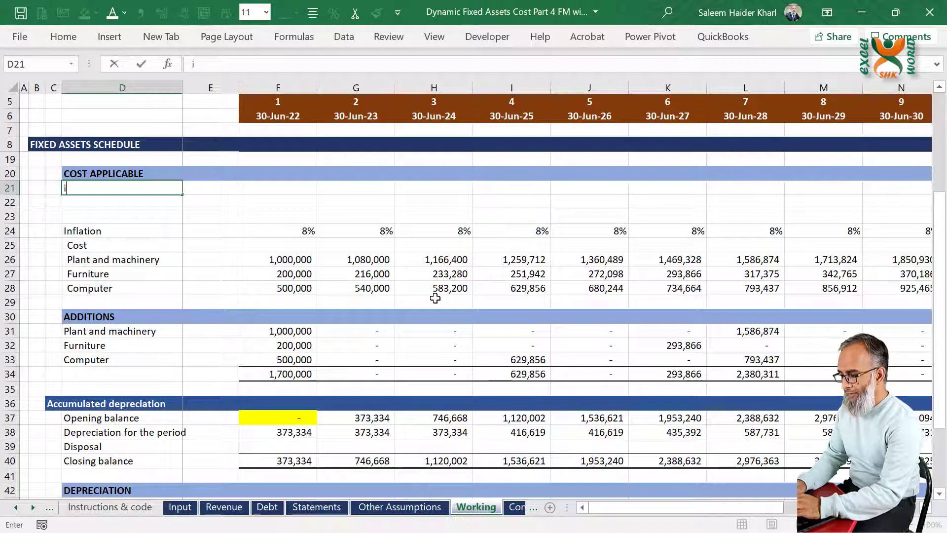
{"action": "key", "text": "BackSpace"}
{"action": "key", "text": "BackSpace"}
{"action": "key", "text": "BackSpace"}
{"action": "key", "text": "BackSpace"}
{"action": "type", "text": "I"}
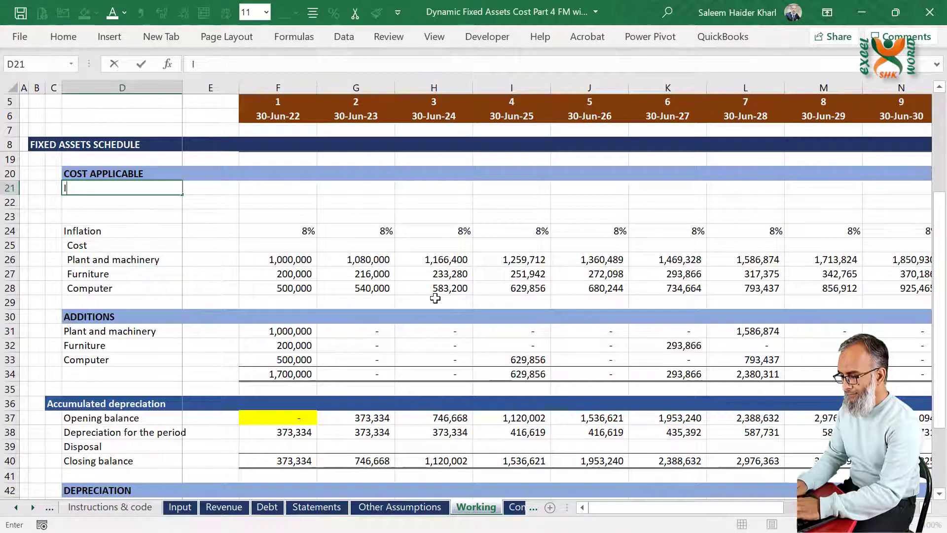
{"action": "type", "text": "nflation rate"}
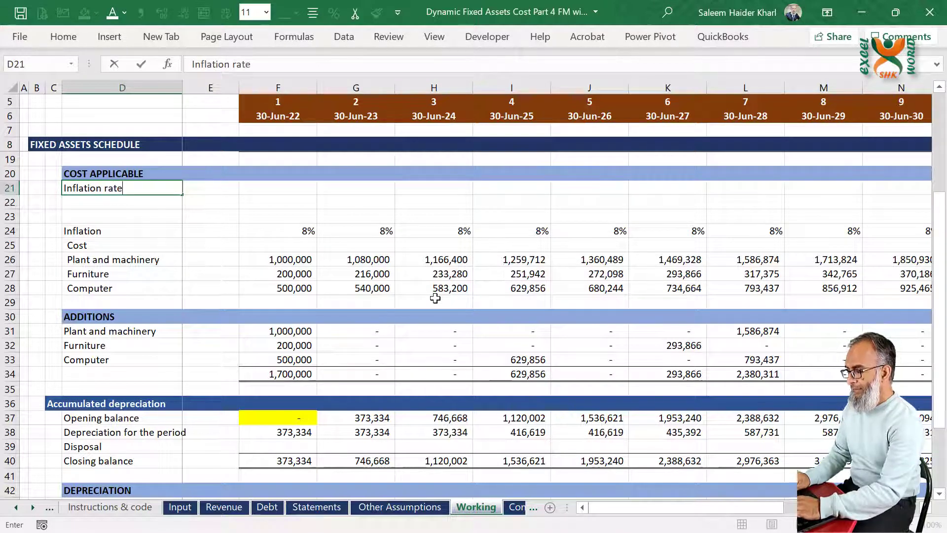
{"action": "key", "text": "Up"}
Begin an INDEX formula in F21 with the absolute range $B$7:$G$10 of the Other Assumptions sheet as its array.
{"action": "key", "text": "Right"}
{"action": "key", "text": "Right"}
{"action": "key", "text": "Down"}
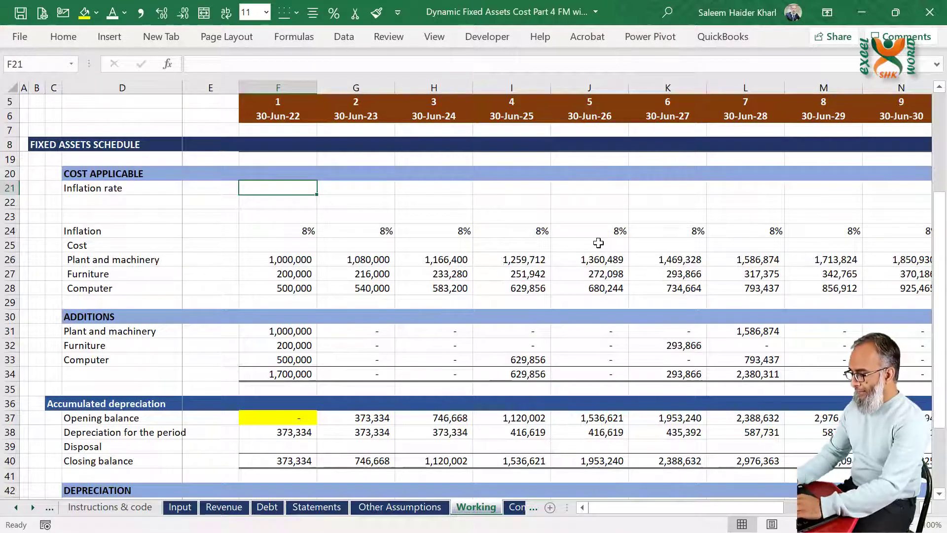
{"action": "type", "text": "=inde"}
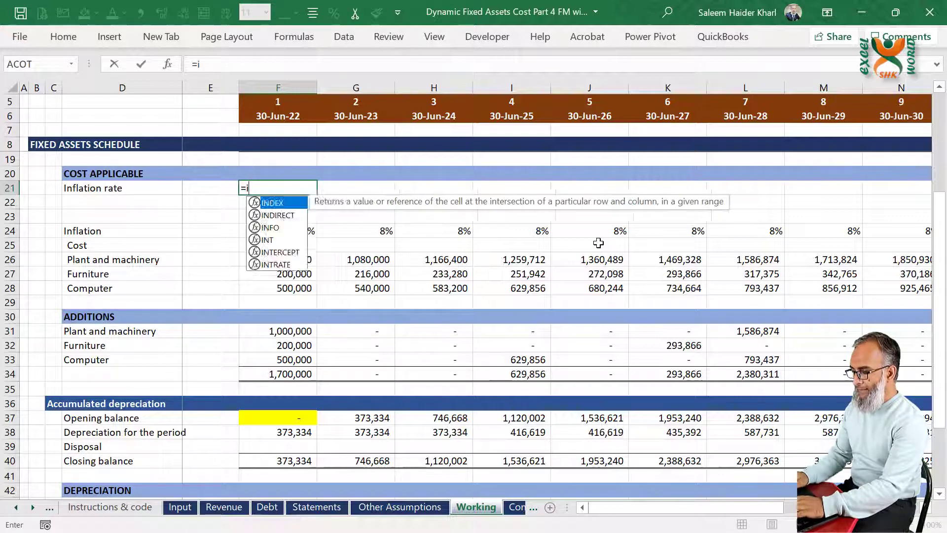
{"action": "key", "text": "Tab"}
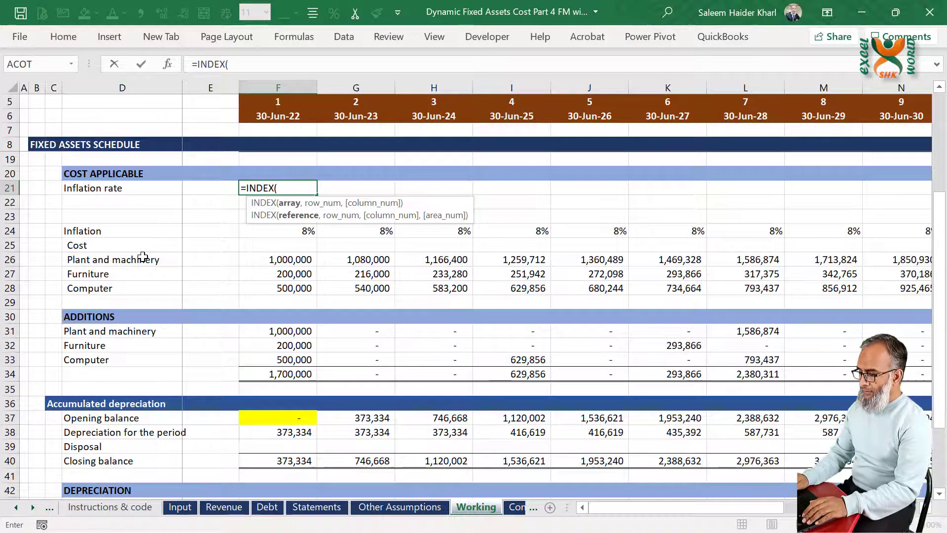
{"action": "key", "text": "ctrl+Page_Up"}
{"action": "left_click_drag", "start_coordinate": [74, 125], "coordinate": [528, 230]}
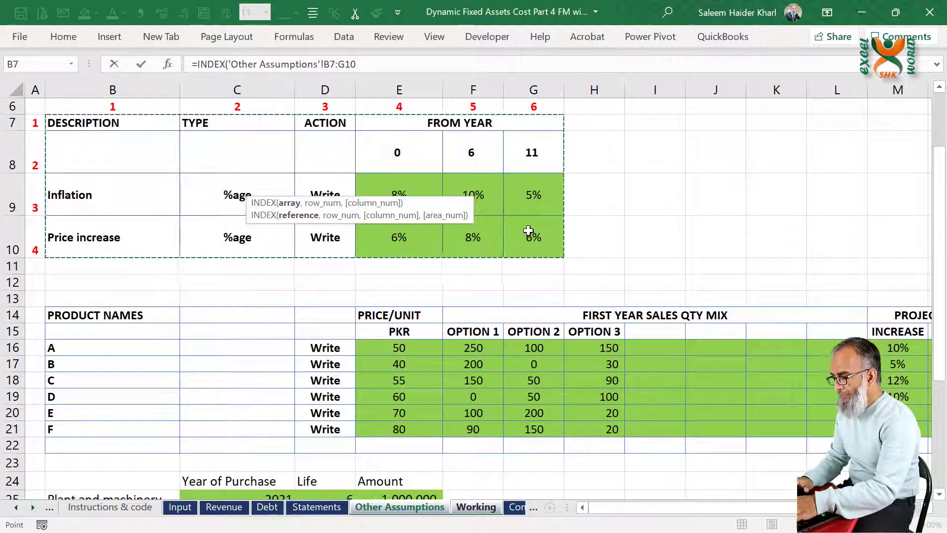
{"action": "key", "text": "F4"}
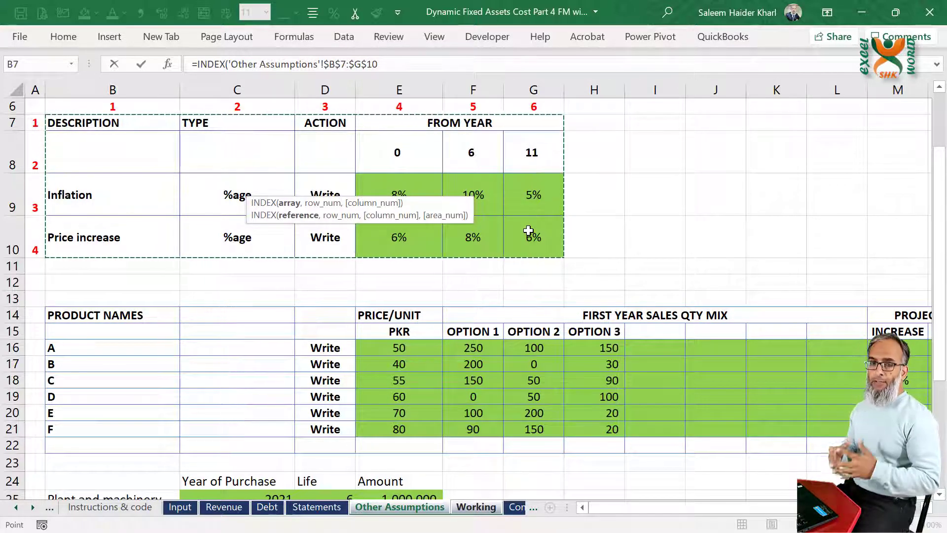
Complete the INDEX formula with row number 3 and column number 4, and format F21 as a percentage.
{"action": "type", "text": ","}
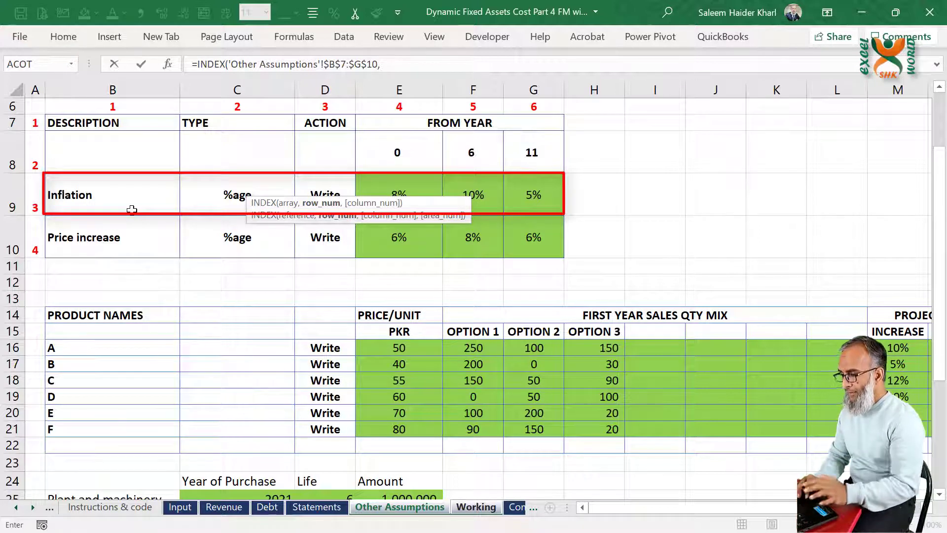
{"action": "type", "text": "3"}
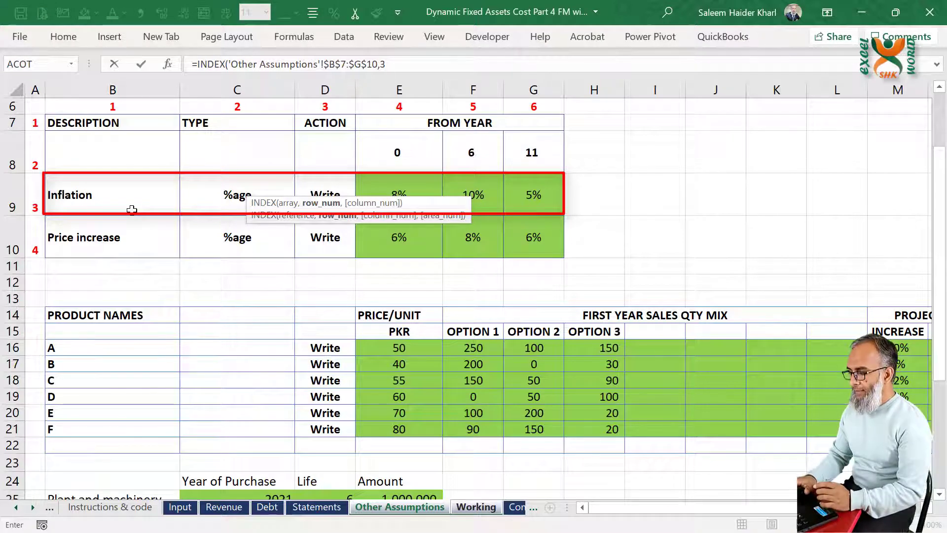
{"action": "type", "text": ","}
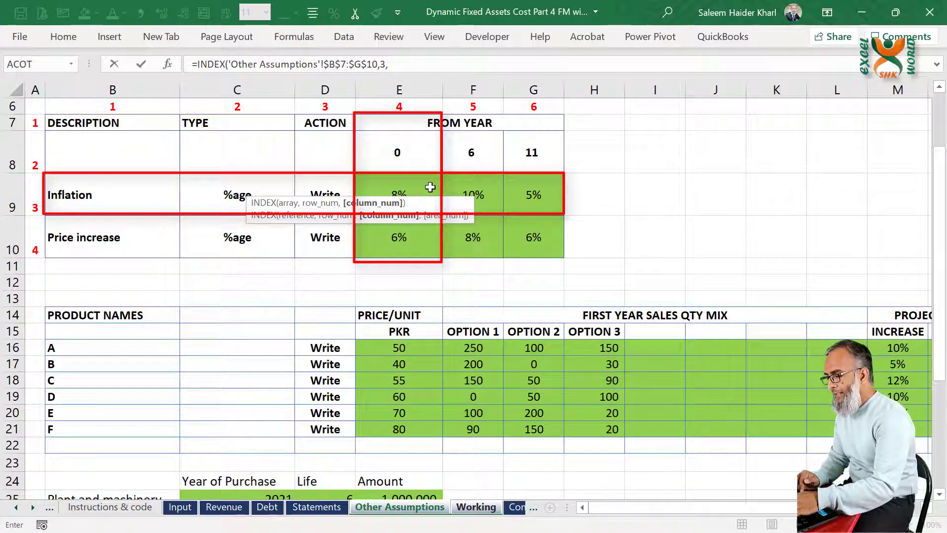
{"action": "type", "text": "4"}
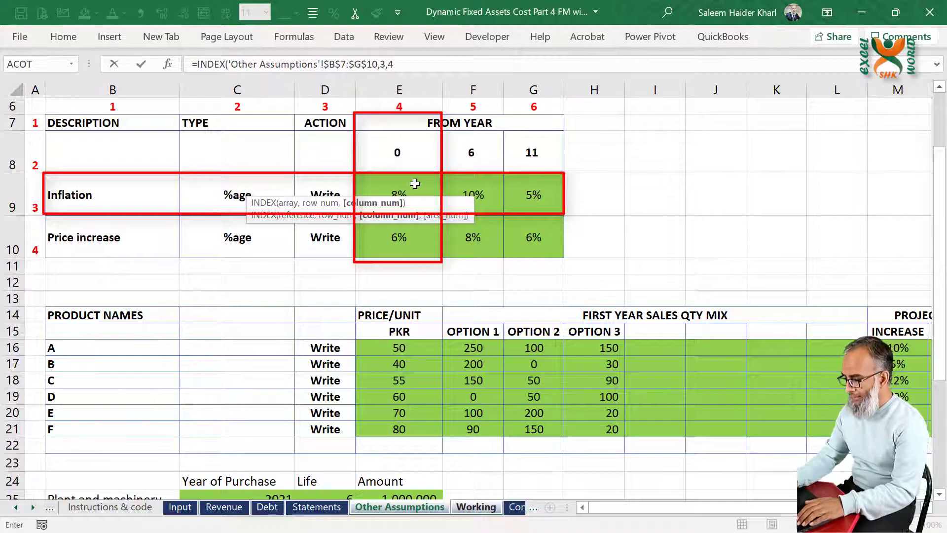
{"action": "type", "text": ")"}
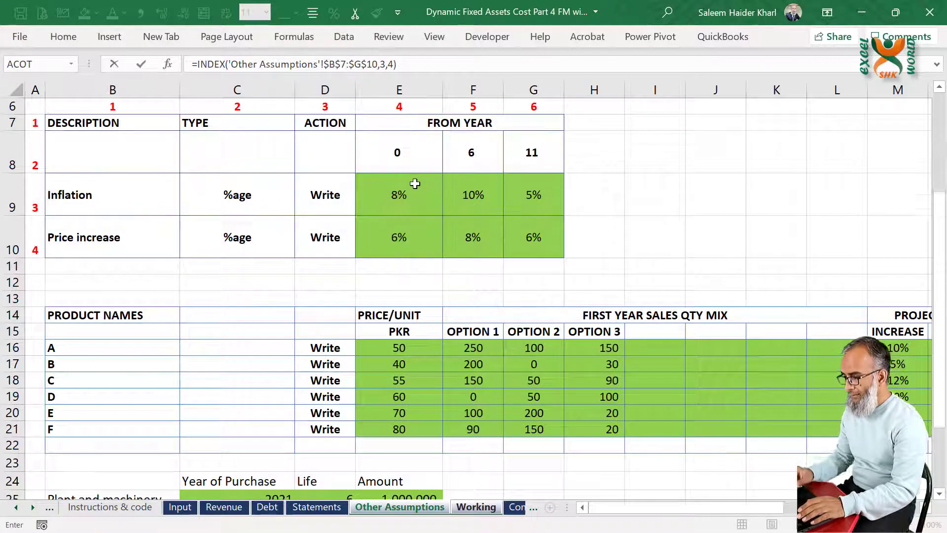
{"action": "key", "text": "Return"}
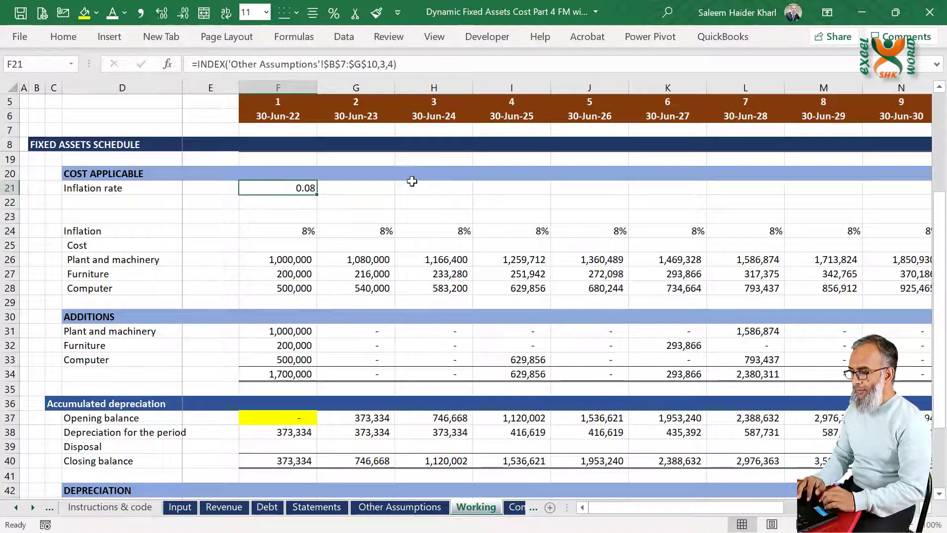
{"action": "left_click", "coordinate": [334, 14]}
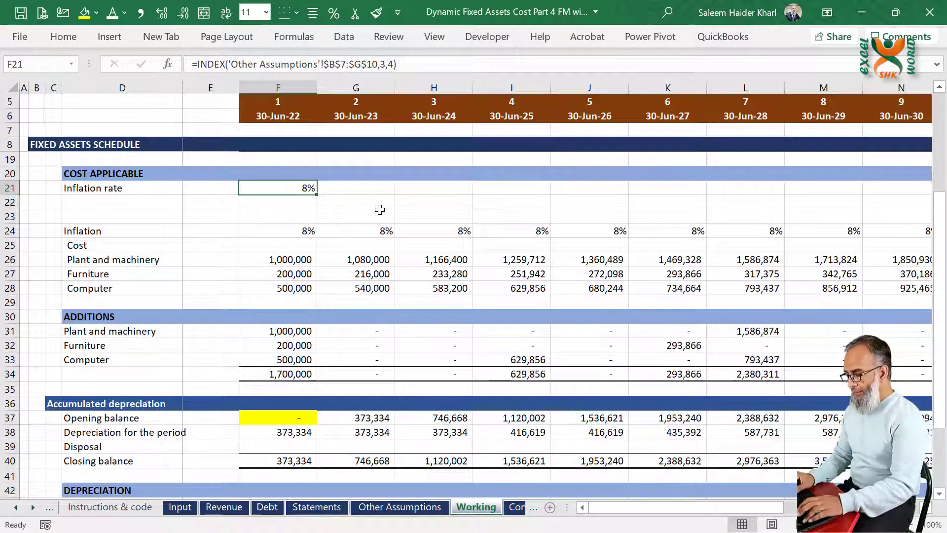
Copy the inflation rate formula from F21 across to K21, covering years 2 to 6.
{"action": "key", "text": "ctrl+c"}
{"action": "key", "text": "shift+Right"}
{"action": "key", "text": "shift+Right"}
{"action": "key", "text": "shift+Right"}
{"action": "key", "text": "shift+Right"}
{"action": "key", "text": "shift+Right"}
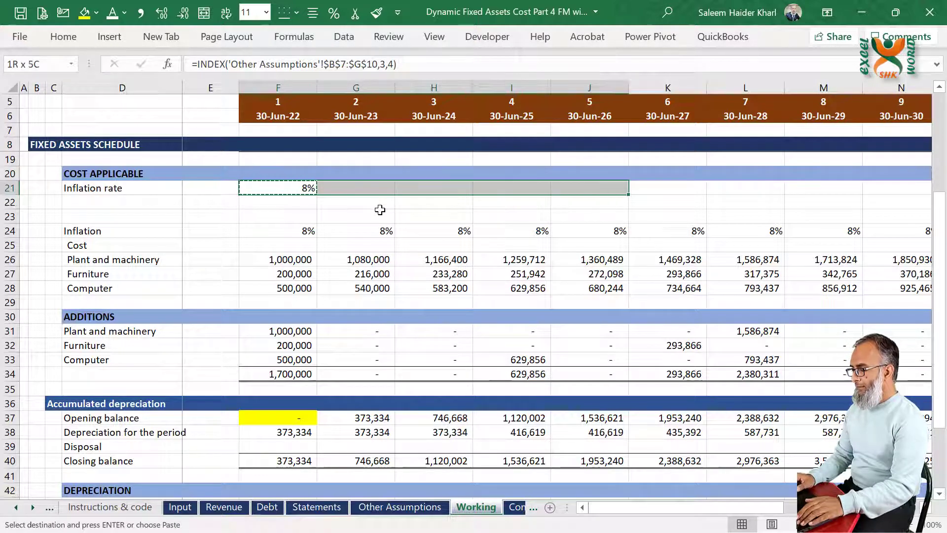
{"action": "key", "text": "Return"}
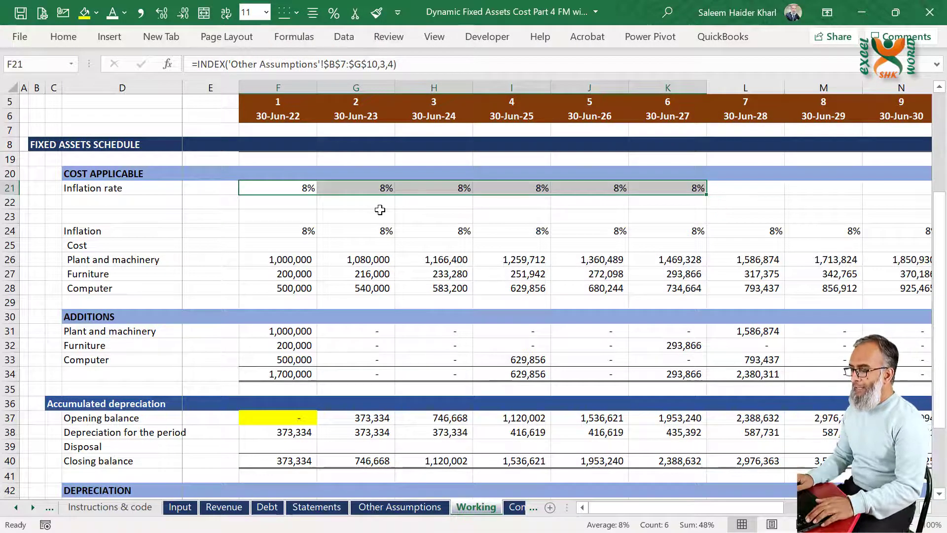
{"action": "key", "text": "Right"}
{"action": "key", "text": "Left"}
{"action": "key", "text": "Right"}
{"action": "key", "text": "Right"}
{"action": "key", "text": "Right"}
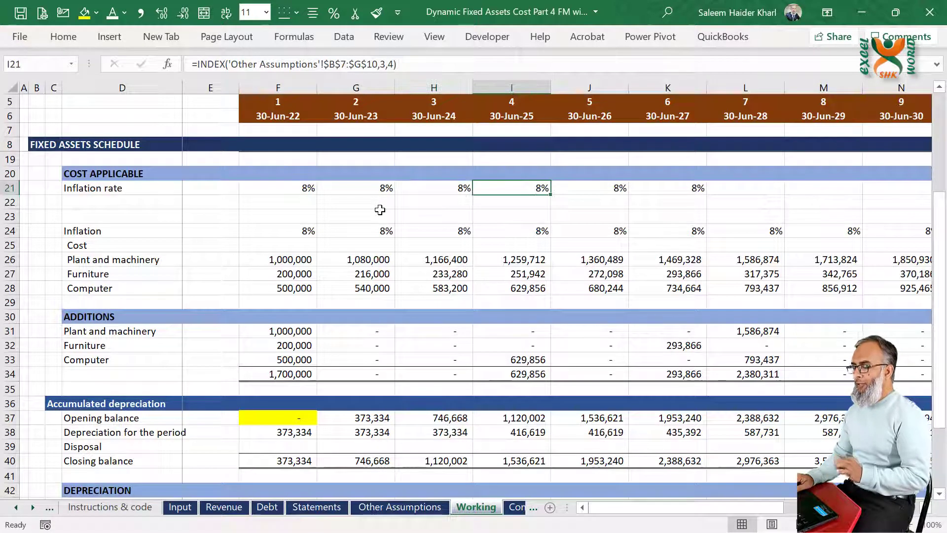
{"action": "key", "text": "Right"}
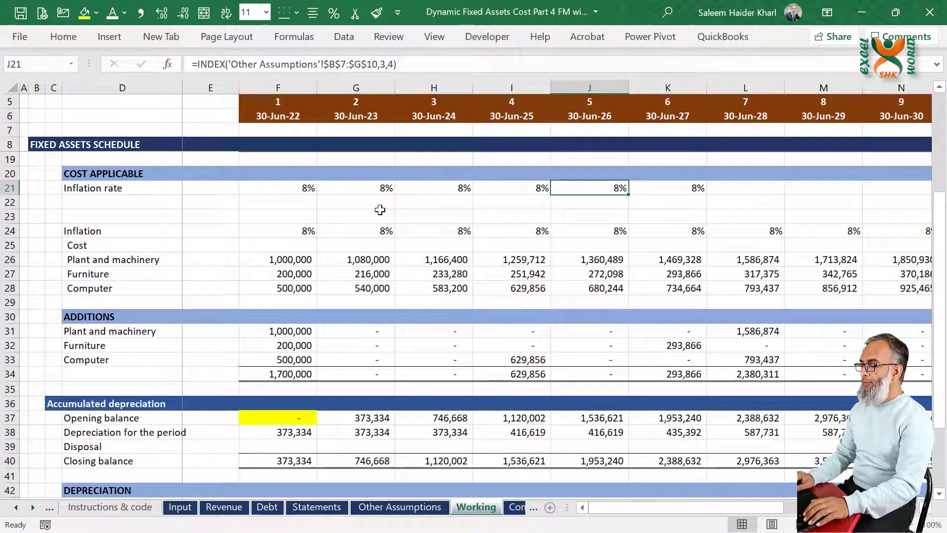
Check year 6 inflation in the Other Assumptions sheet and set the column number in K21's INDEX formula to 5.
{"action": "key", "text": "Right"}
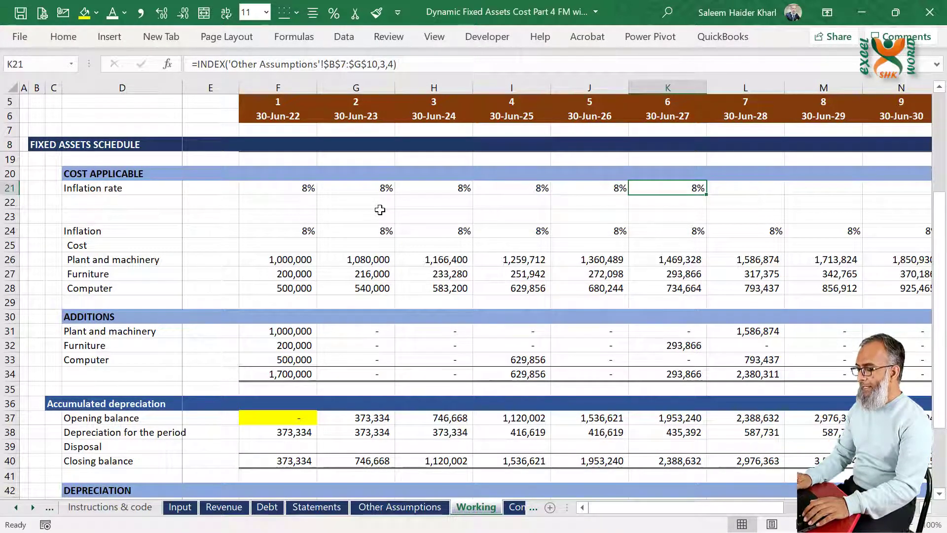
{"action": "key", "text": "ctrl+Page_Up"}
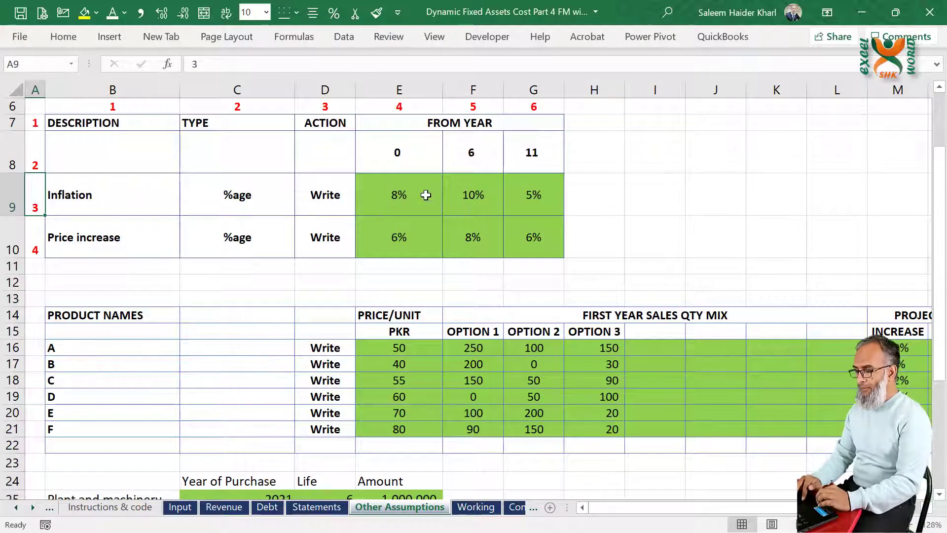
{"action": "left_click", "coordinate": [486, 196]}
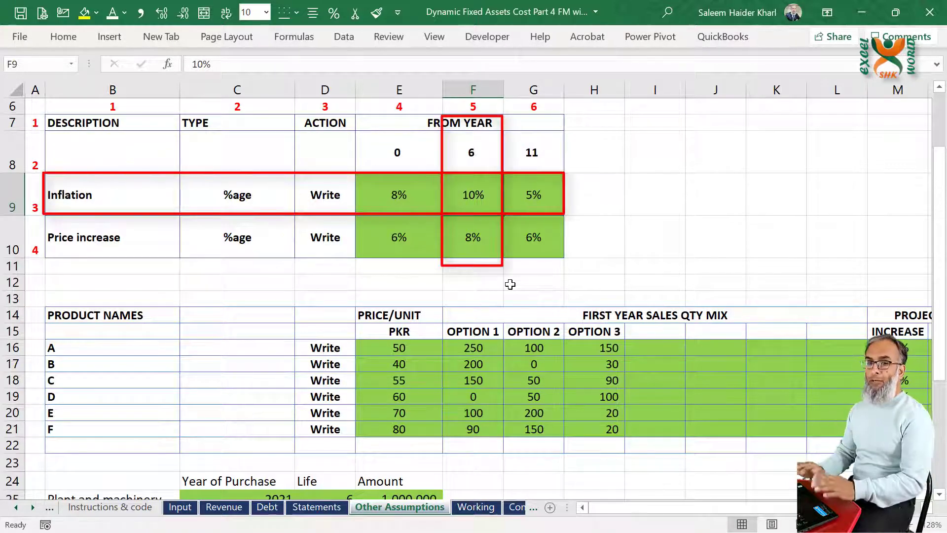
{"action": "key", "text": "ctrl+Page_Down"}
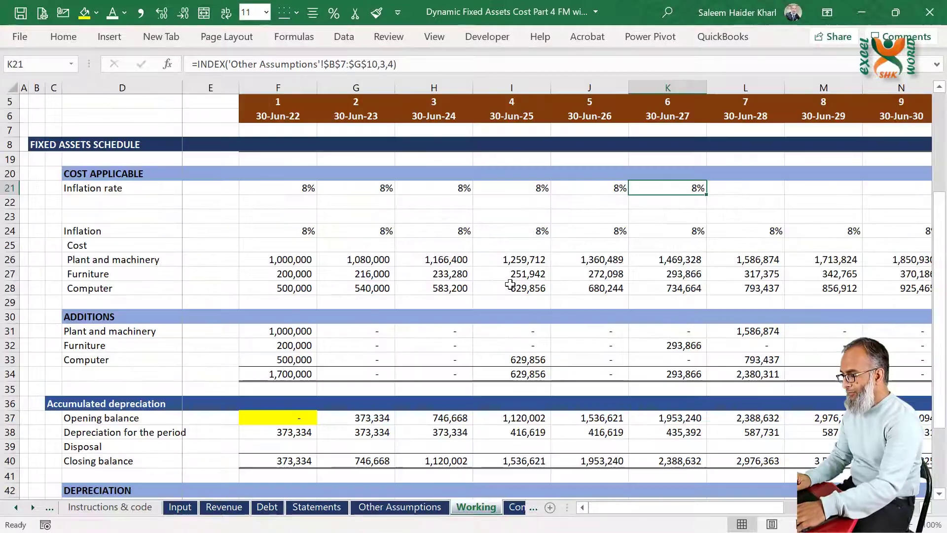
{"action": "key", "text": "F2"}
{"action": "key", "text": "Left"}
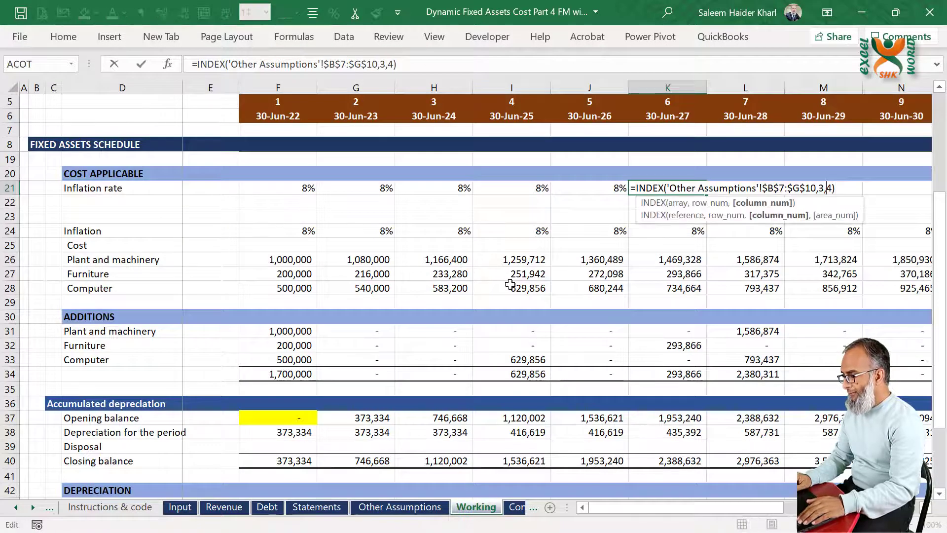
{"action": "key", "text": "shift+Left"}
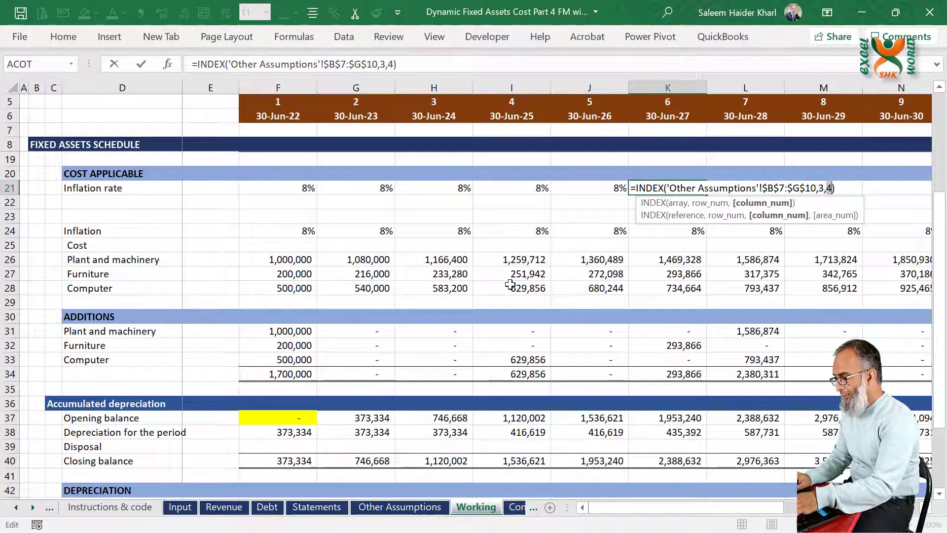
{"action": "type", "text": "5"}
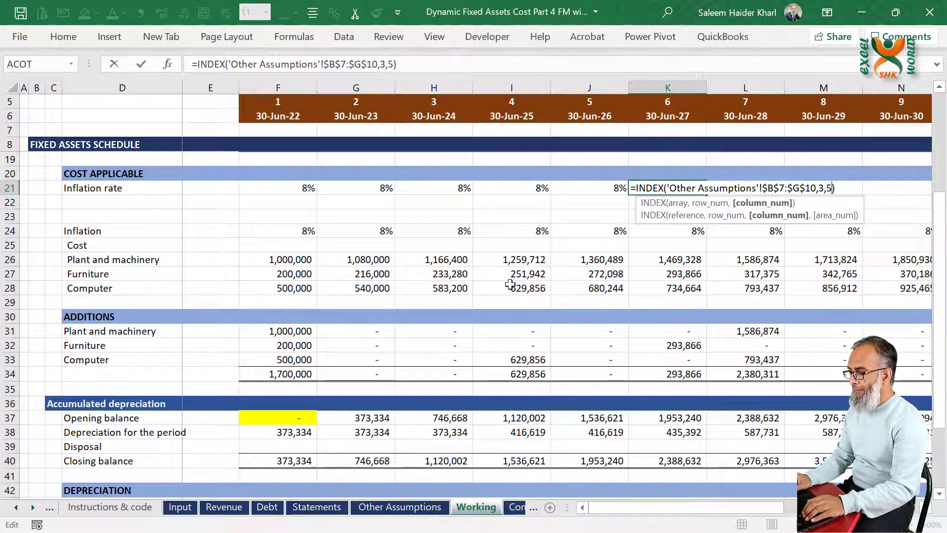
{"action": "key", "text": "Return"}
Copy the updated inflation rate formula from K21 across to N21, covering years 7 to 9.
{"action": "key", "text": "Up"}
{"action": "key", "text": "ctrl+c"}
{"action": "key", "text": "shift+Right"}
{"action": "key", "text": "shift+Right"}
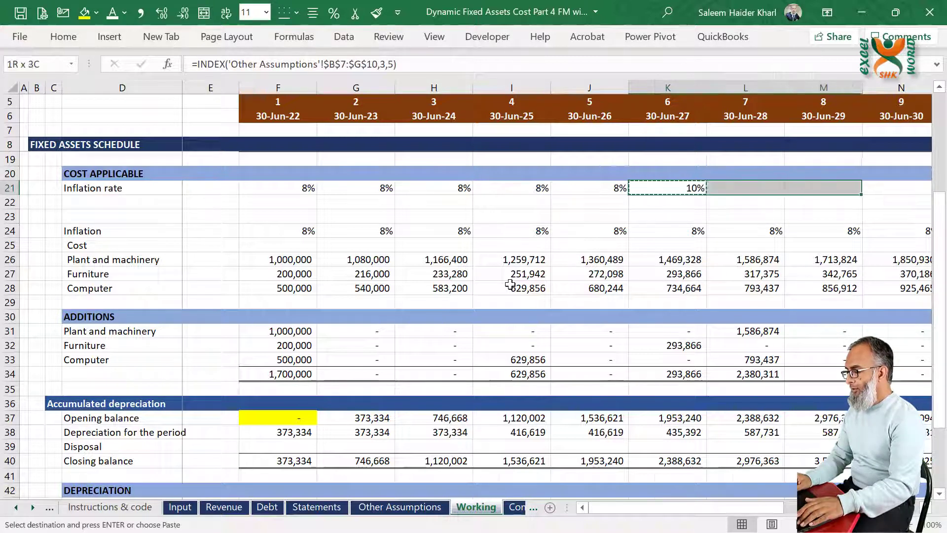
{"action": "key", "text": "shift+Right"}
{"action": "key", "text": "Return"}
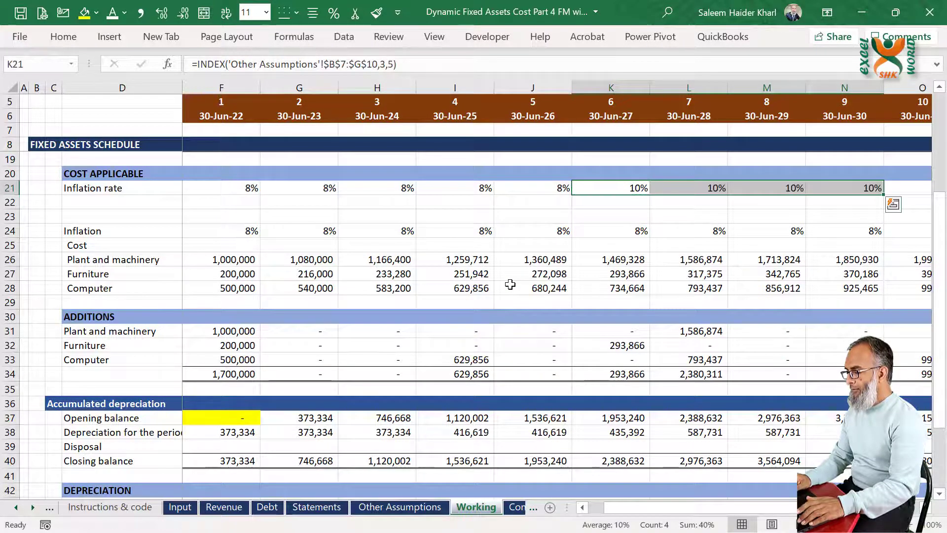
Copy the inflation rate formula from N21 across to P21, covering years 10 and 11.
{"action": "key", "text": "Right"}
{"action": "key", "text": "Right"}
{"action": "key", "text": "Right"}
{"action": "key", "text": "ctrl+c"}
{"action": "key", "text": "shift+Right"}
{"action": "key", "text": "shift+Right"}
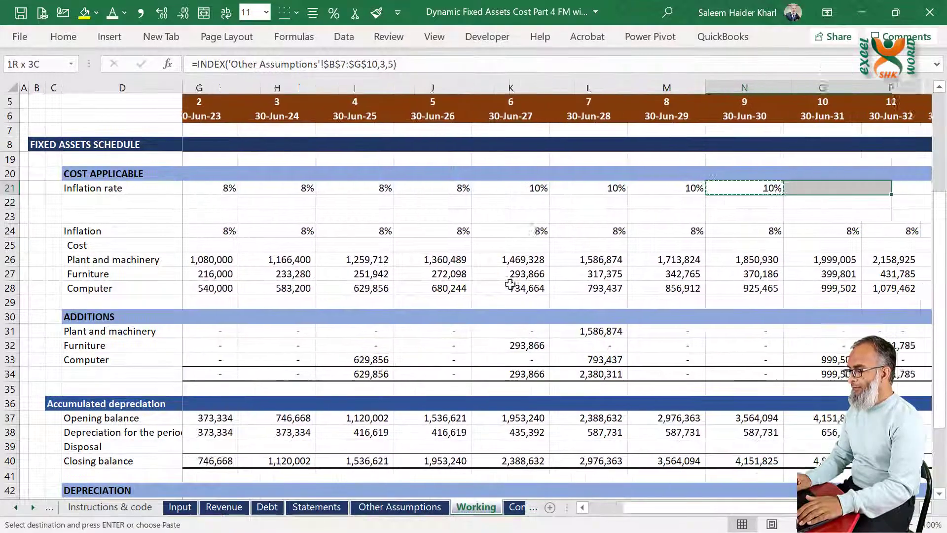
{"action": "key", "text": "Return"}
{"action": "key", "text": "Right"}
{"action": "key", "text": "Right"}
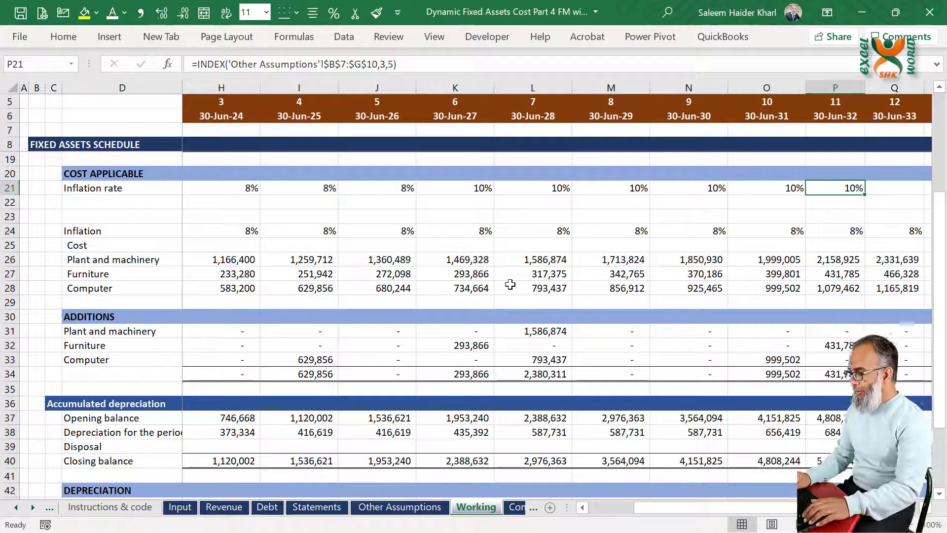
Compare the inflation rate row on the Working sheet with the From Year thresholds and column numbers in Other Assumptions.
{"action": "key", "text": "ctrl+Left"}
{"action": "key", "text": "ctrl+Left"}
{"action": "key", "text": "shift+space"}
{"action": "key", "text": "Down"}
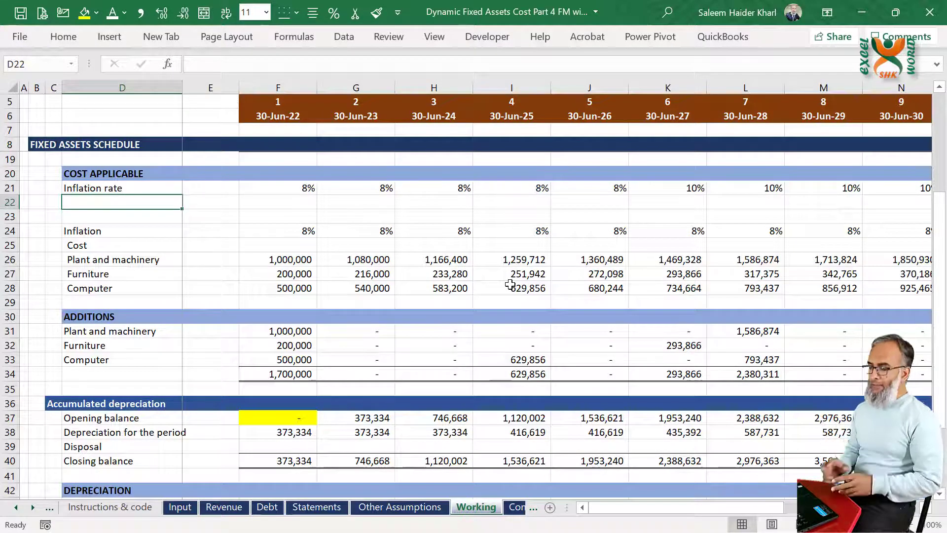
{"action": "key", "text": "Right"}
{"action": "key", "text": "Left"}
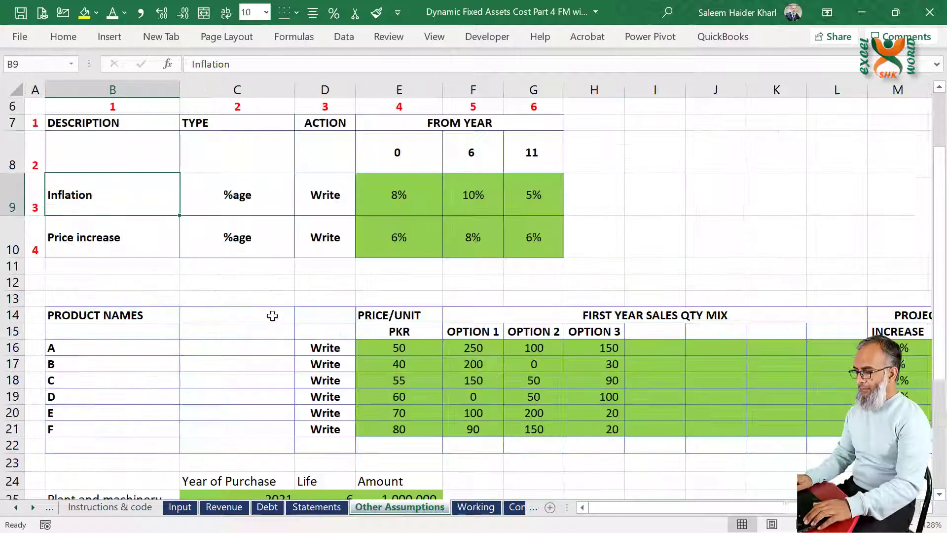
{"action": "key", "text": "ctrl+Page_Down"}
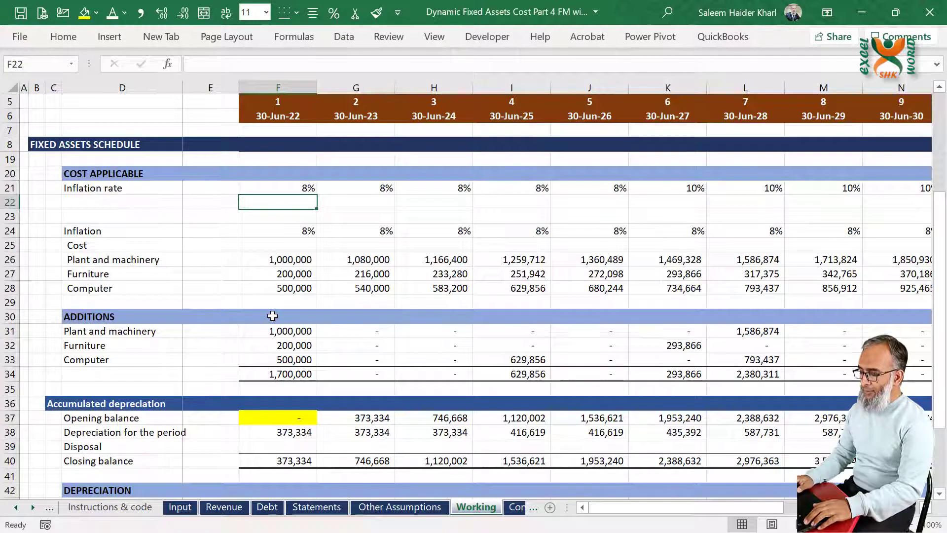
{"action": "key", "text": "ctrl+Page_Up"}
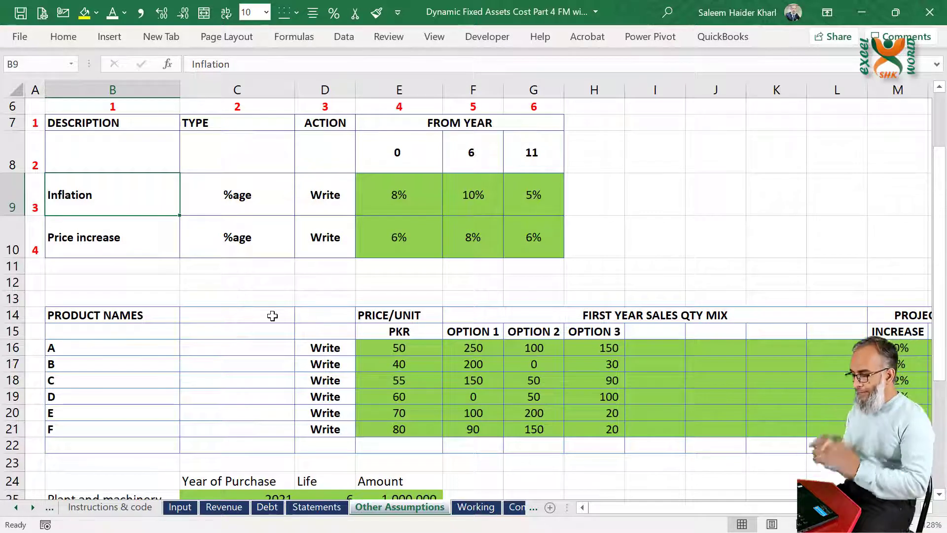
{"action": "key", "text": "ctrl+Page_Down"}
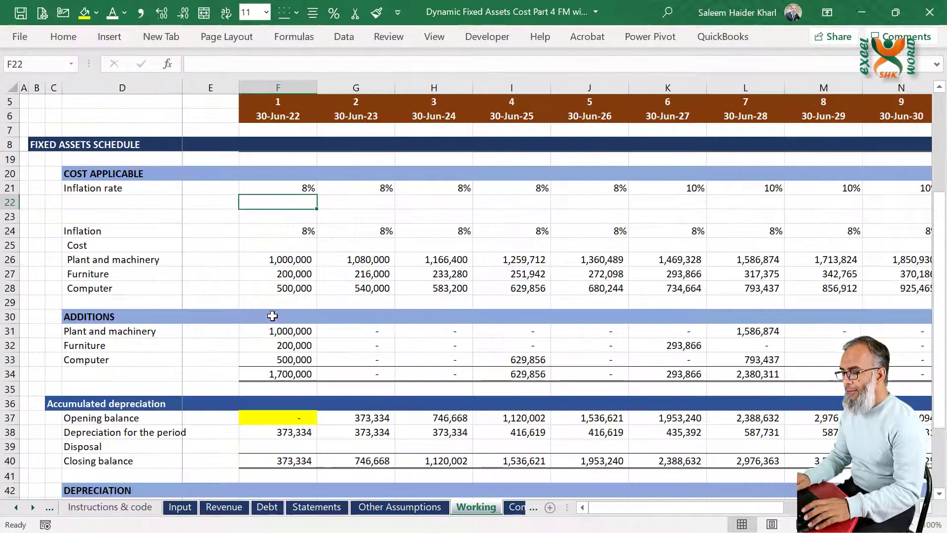
Enter the label "column no" in D22 below Inflation rate on the Working sheet.
{"action": "key", "text": "Left"}
{"action": "key", "text": "Left"}
{"action": "type", "text": "column no"}
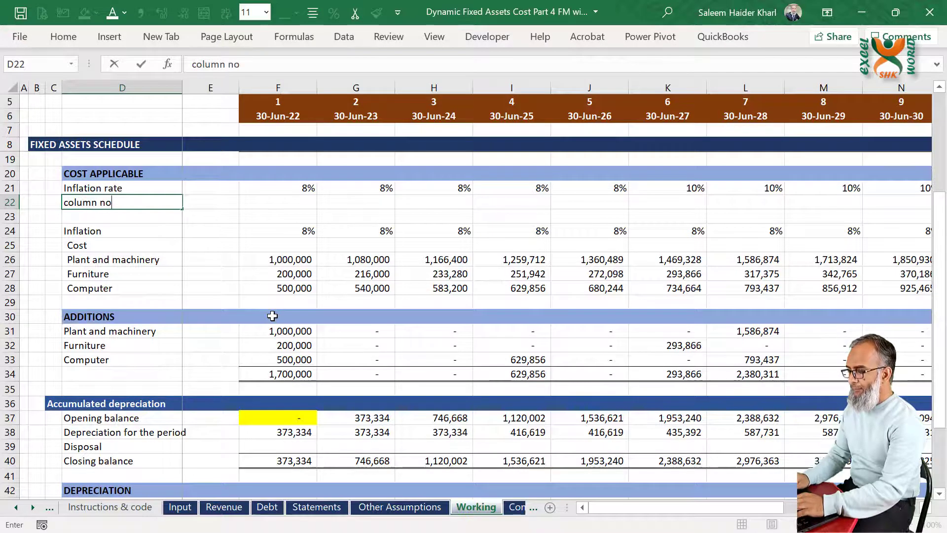
{"action": "key", "text": "Return"}
{"action": "key", "text": "Escape"}
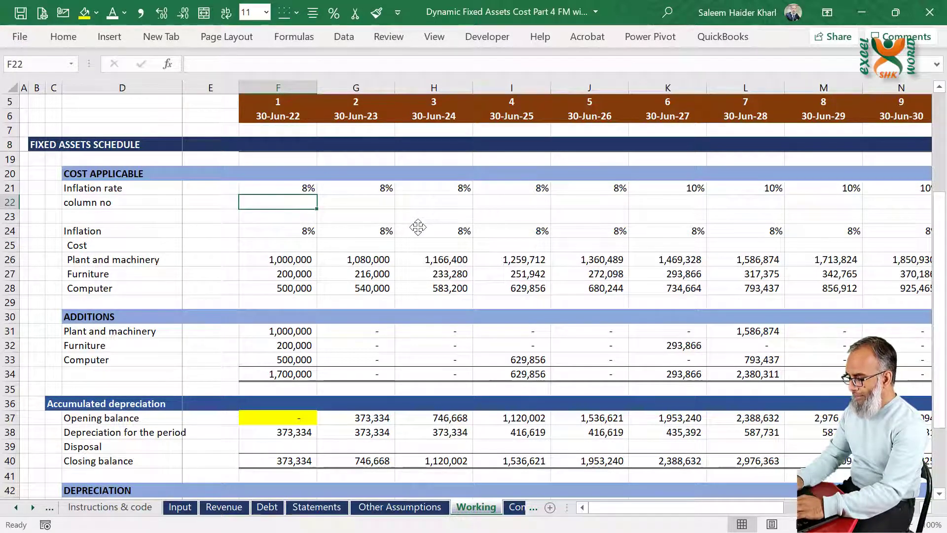
Begin a MATCH formula in F22 with the row-locked year number F$5 as its lookup value.
{"action": "type", "text": "=ma"}
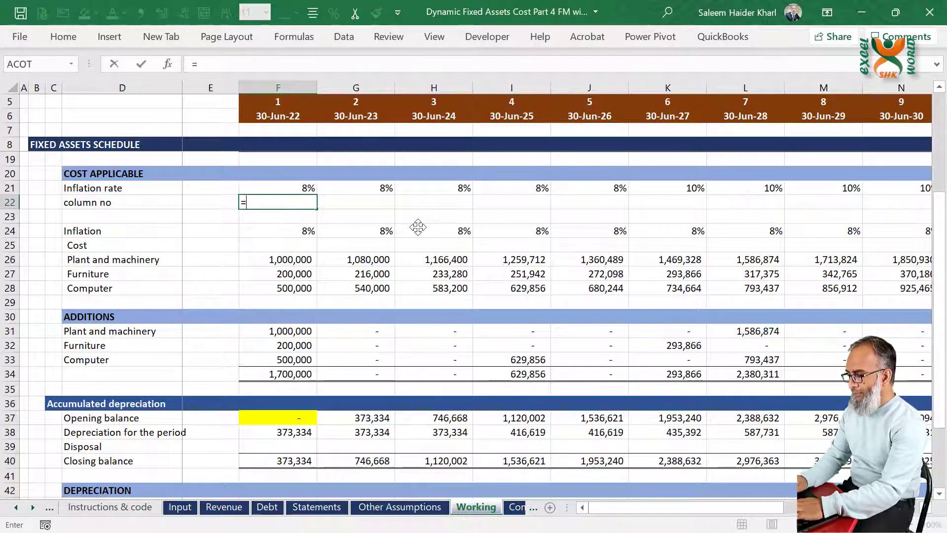
{"action": "key", "text": "Tab"}
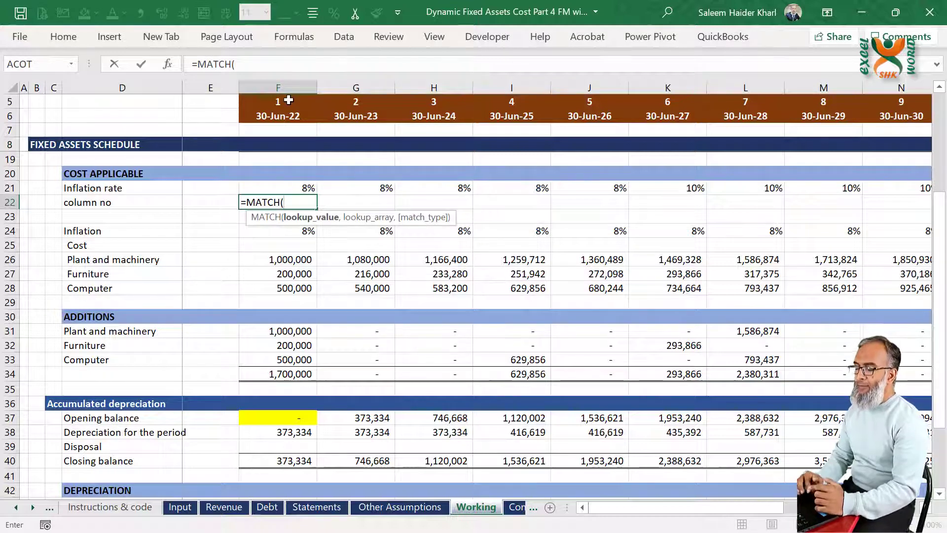
{"action": "left_click", "coordinate": [288, 100]}
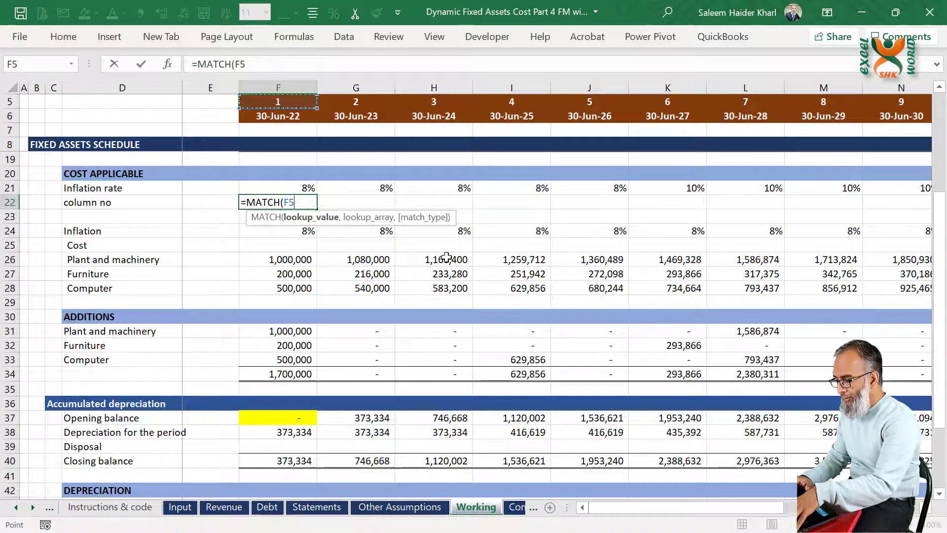
{"action": "key", "text": "F4"}
{"action": "key", "text": "F4"}
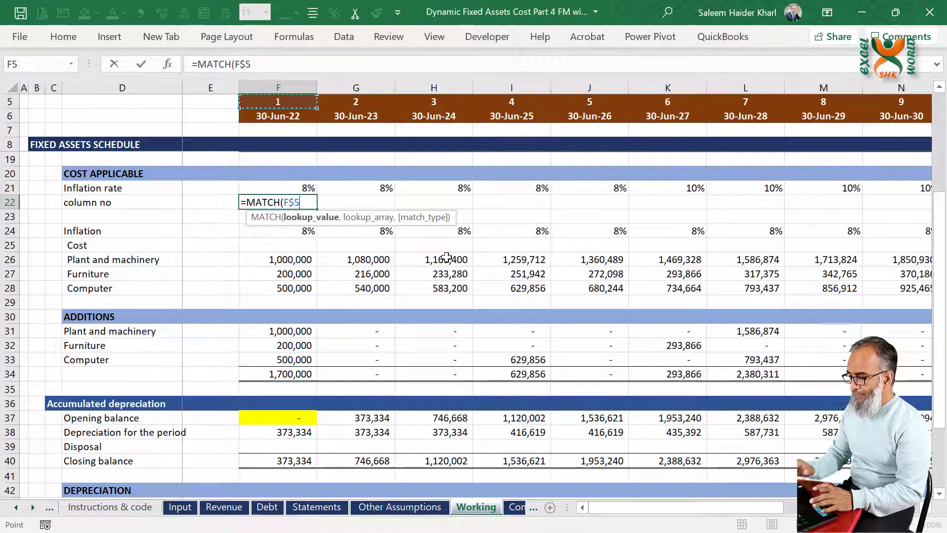
{"action": "type", "text": ","}
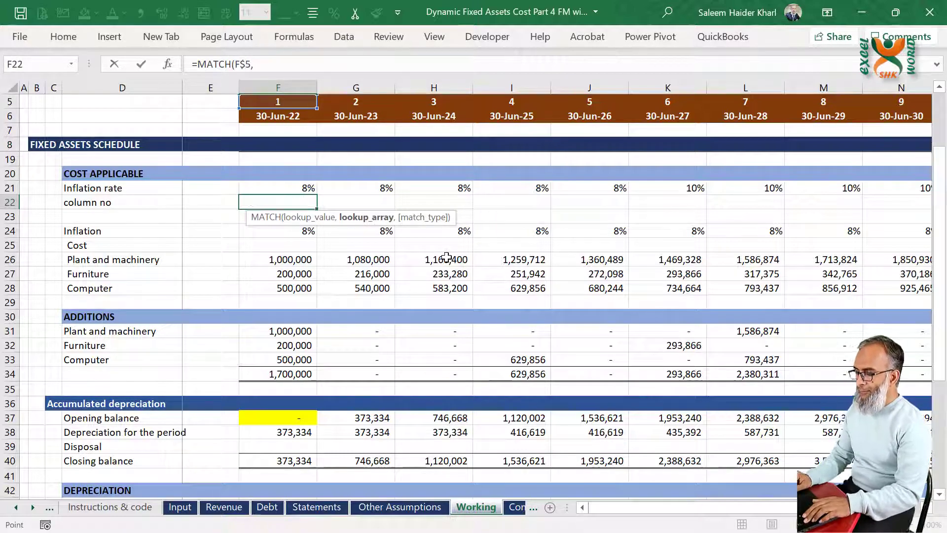
Complete the MATCH formula with the absolute range $B$8:$G$8 of Other Assumptions as lookup array and match type 1.
{"action": "key", "text": "ctrl+Page_Up"}
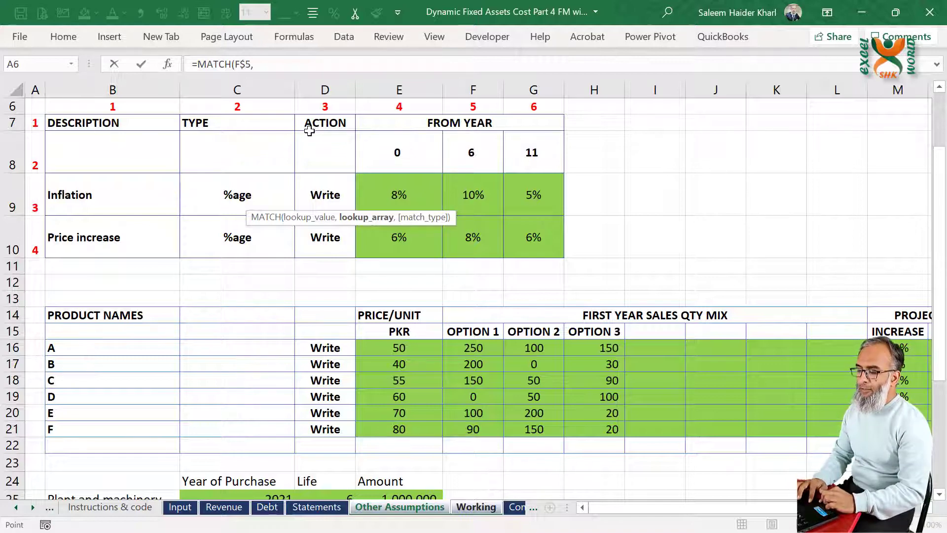
{"action": "left_click_drag", "start_coordinate": [128, 162], "coordinate": [524, 144]}
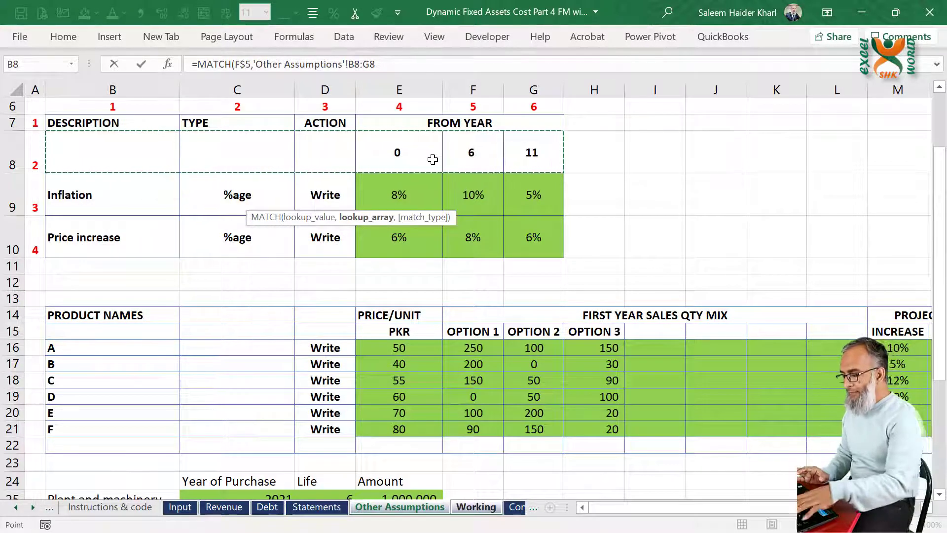
{"action": "key", "text": "F4"}
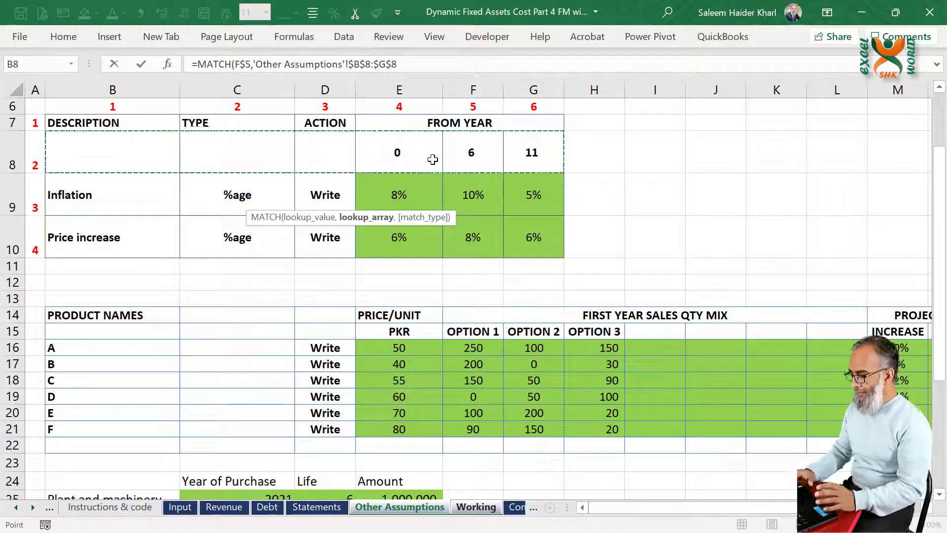
{"action": "type", "text": ",1"}
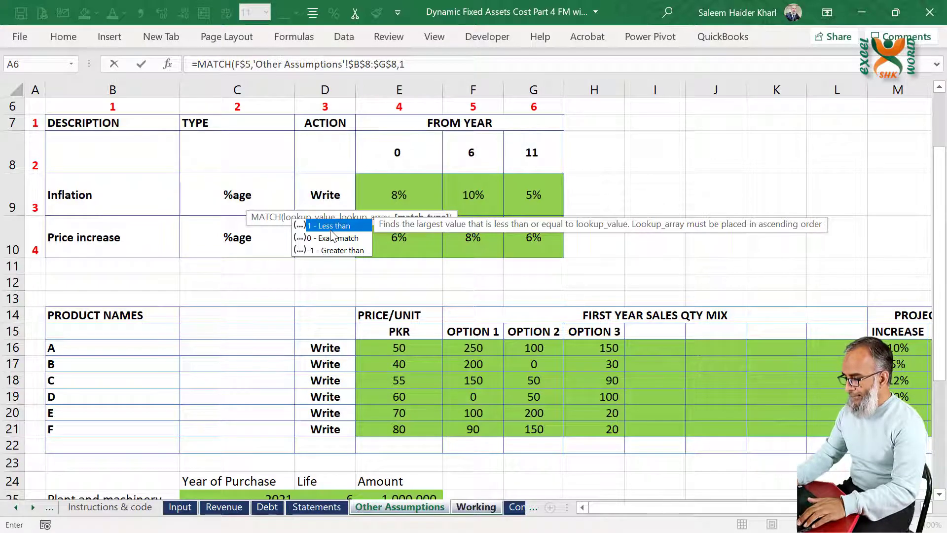
{"action": "type", "text": ")"}
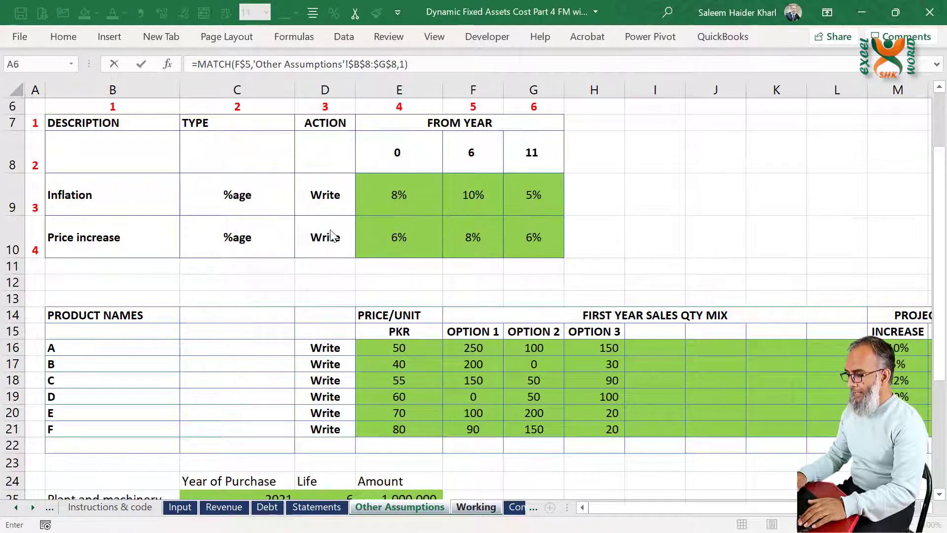
{"action": "key", "text": "Return"}
Copy the column number formula from F22 across to N22, covering years 2 to 9.
{"action": "key", "text": "Up"}
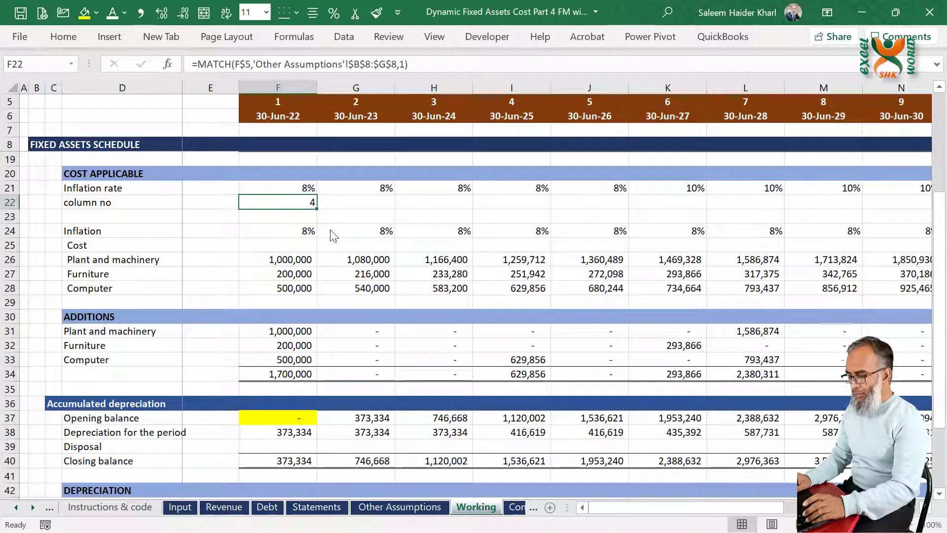
{"action": "key", "text": "ctrl+c"}
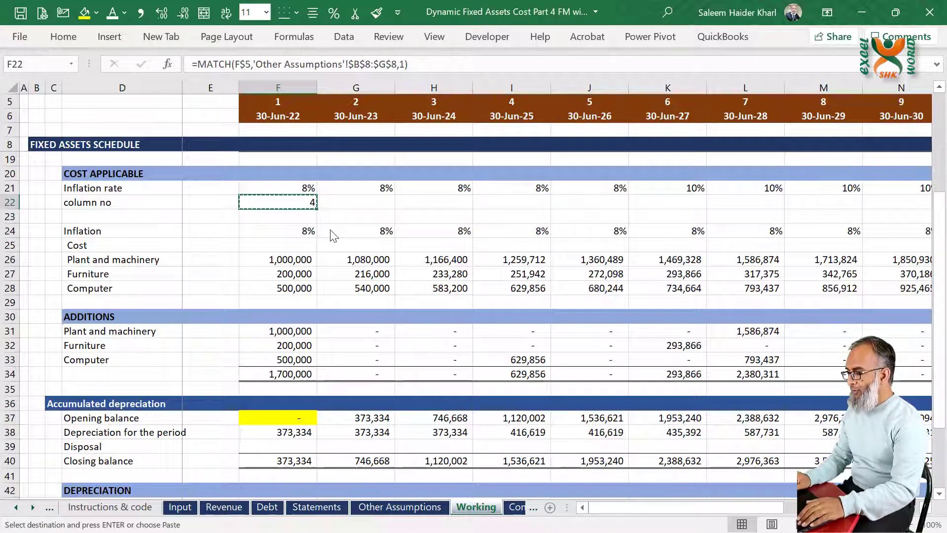
{"action": "key", "text": "shift+Right"}
{"action": "key", "text": "shift+Right"}
{"action": "key", "text": "shift+Right"}
{"action": "key", "text": "shift+Right"}
{"action": "key", "text": "shift+Right"}
{"action": "key", "text": "shift+Right"}
{"action": "key", "text": "shift+Right"}
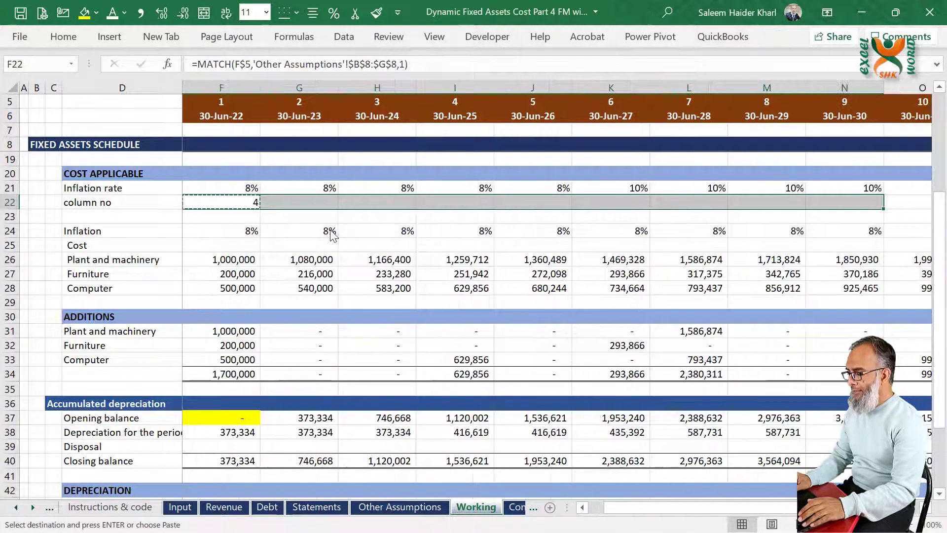
{"action": "key", "text": "Return"}
Check the copied column number formulas in row 22 against the From Year thresholds in the Other Assumptions sheet.
{"action": "key", "text": "Right"}
{"action": "key", "text": "Left"}
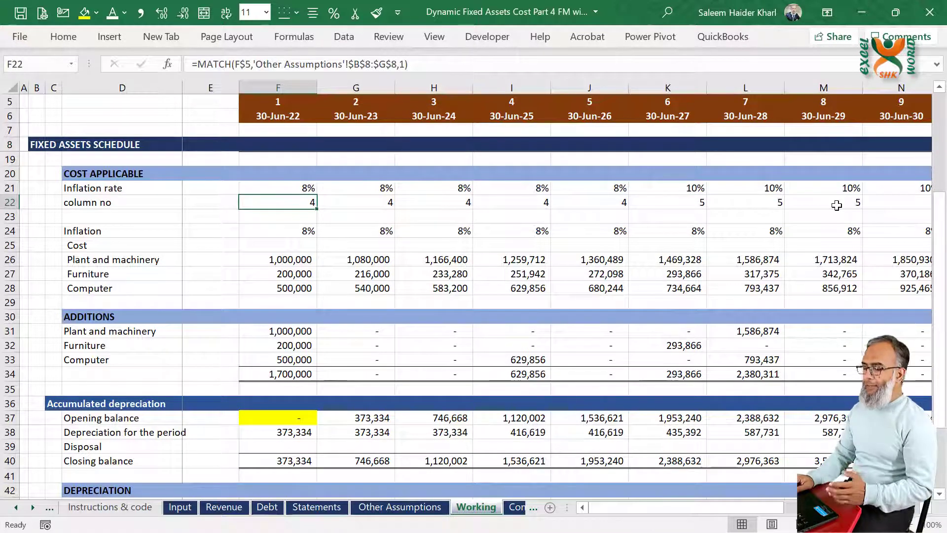
{"action": "key", "text": "Right"}
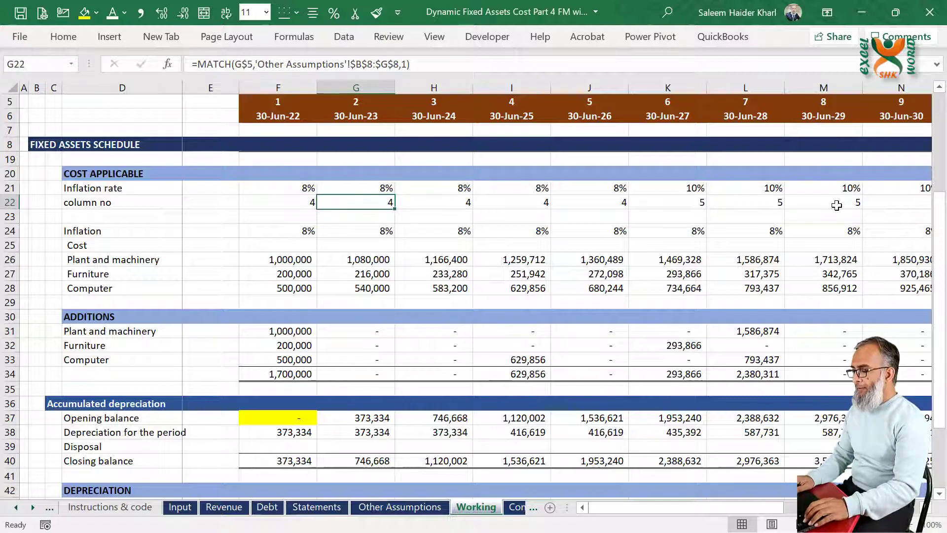
{"action": "key", "text": "Right"}
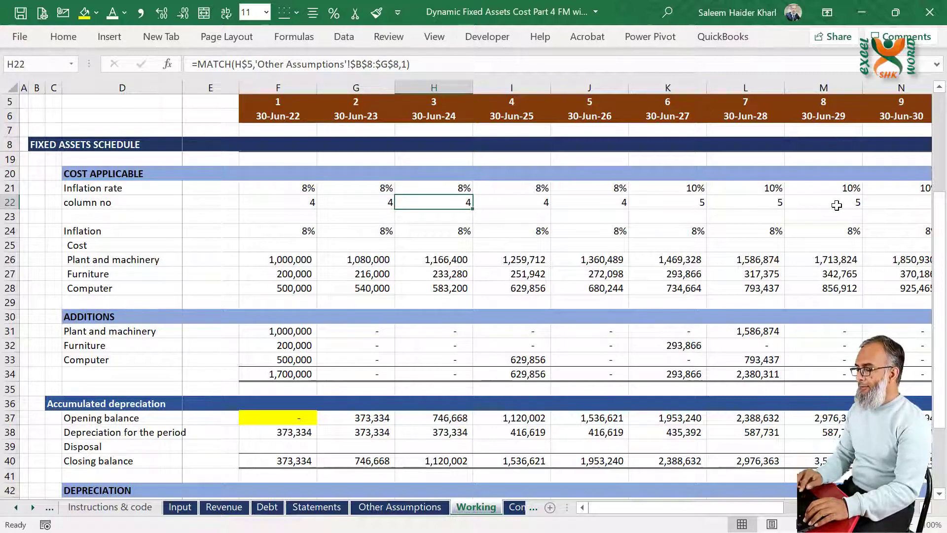
{"action": "key", "text": "ctrl+Page_Up"}
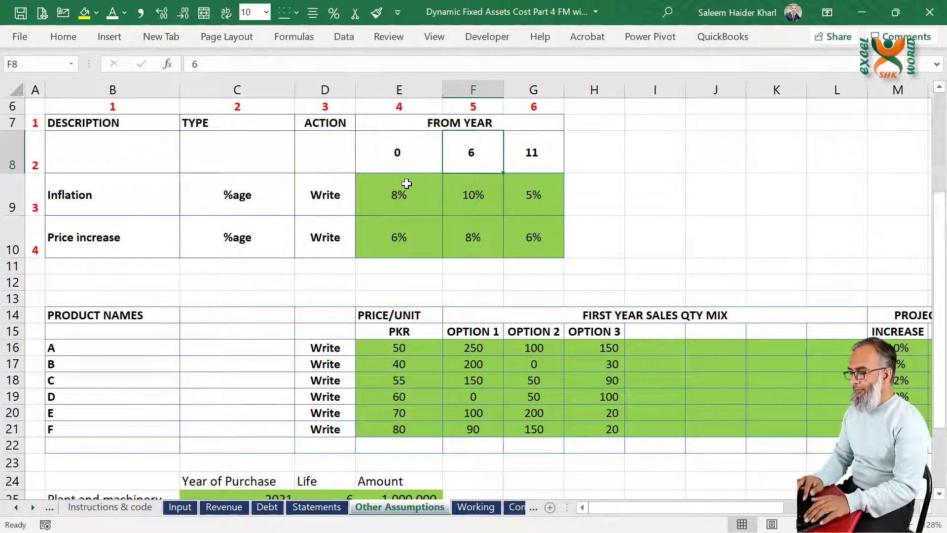
Compare the row 22 column numbers for years 5 to 10 with the From Year columns in Other Assumptions.
{"action": "key", "text": "ctrl+Page_Down"}
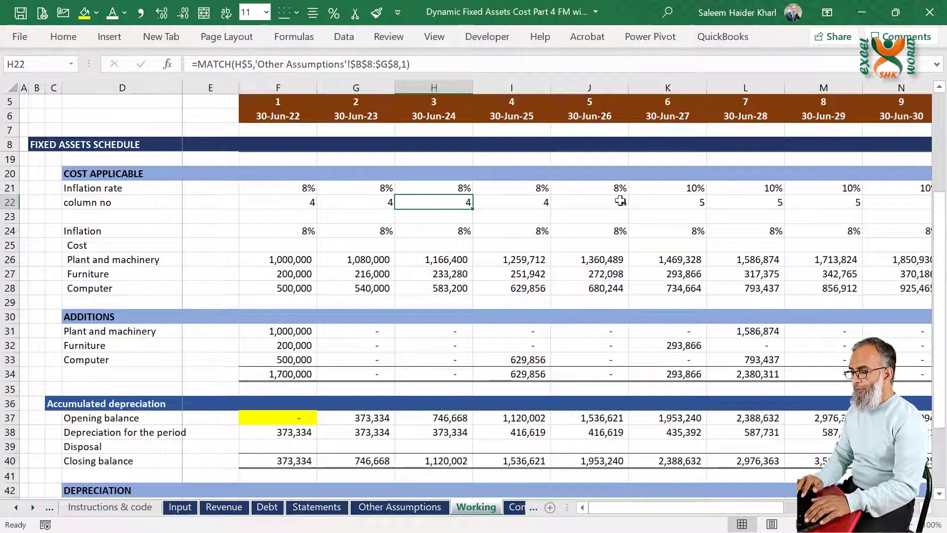
{"action": "left_click", "coordinate": [621, 200]}
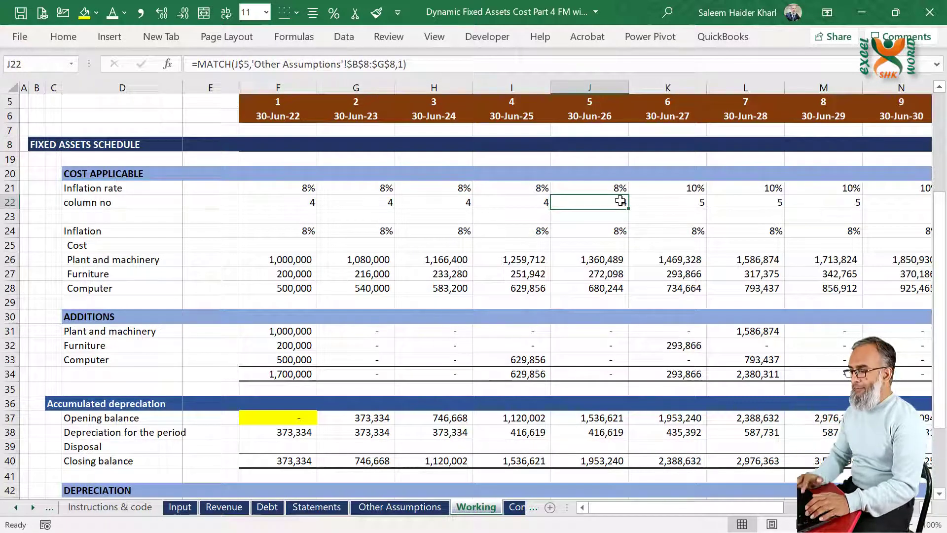
{"action": "left_click", "coordinate": [708, 198]}
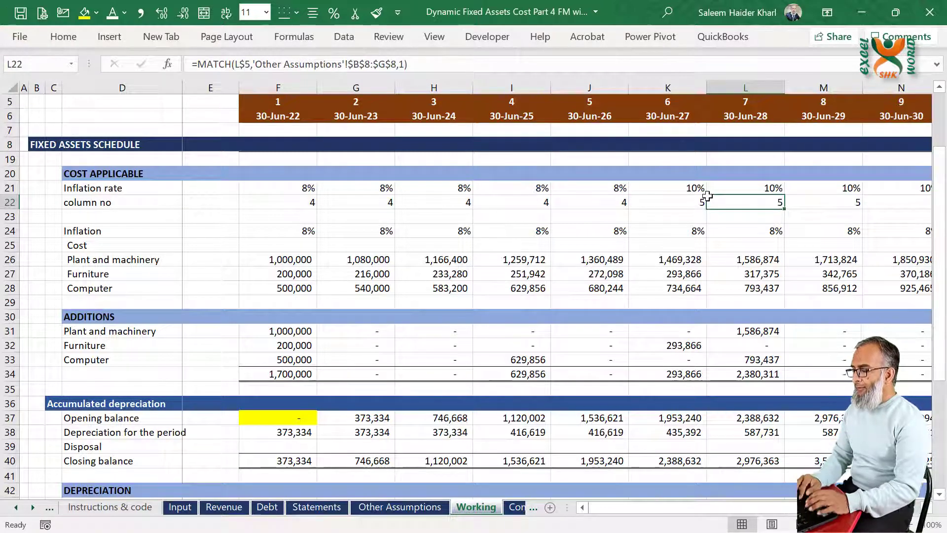
{"action": "key", "text": "ctrl+Page_Up"}
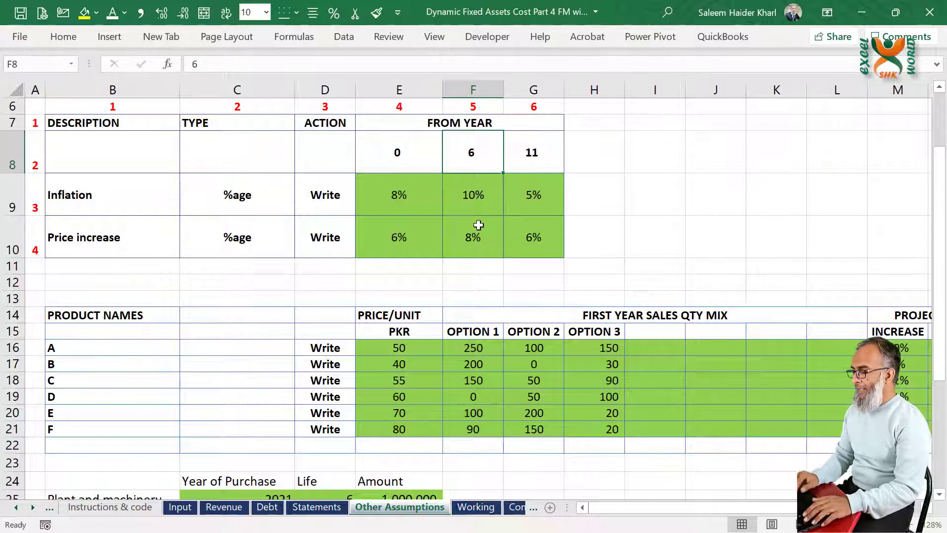
{"action": "key", "text": "ctrl+Page_Down"}
{"action": "left_click", "coordinate": [688, 201]}
{"action": "scroll", "coordinate": [688, 200], "scroll_direction": "right", "scroll_amount": 4}
{"action": "left_click", "coordinate": [327, 203]}
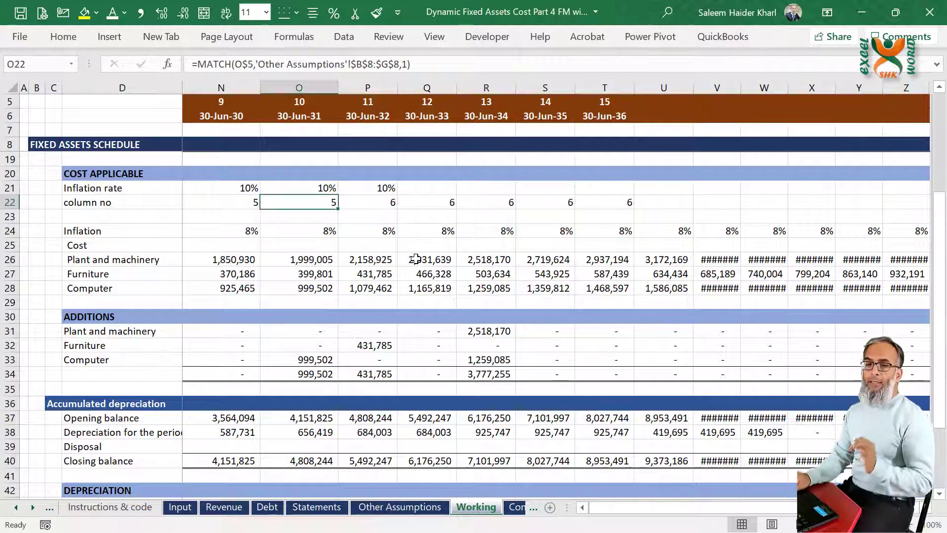
Review the row 22 column numbers for years 11 to 14 against the inflation rate starting from year 11 in Other Assumptions.
{"action": "key", "text": "Right"}
{"action": "key", "text": "Right"}
{"action": "key", "text": "Left"}
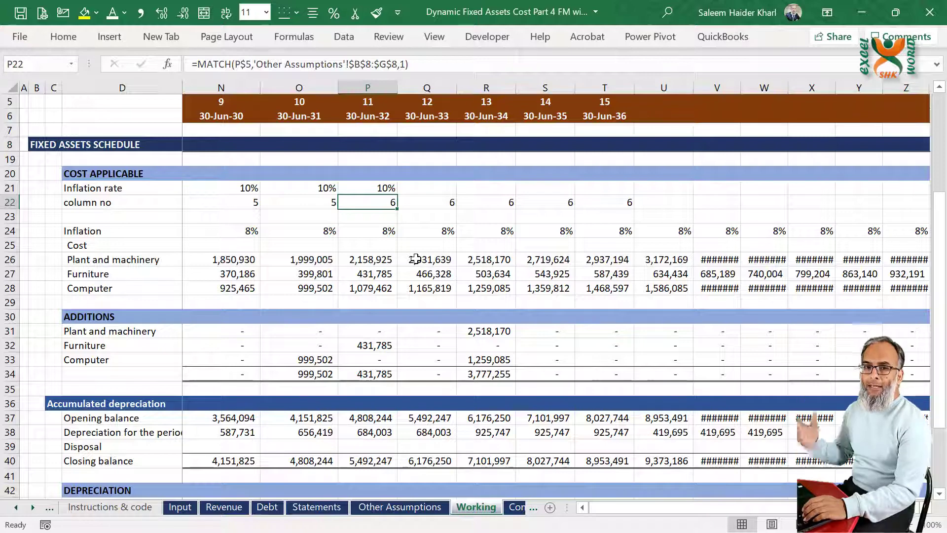
{"action": "key", "text": "Right"}
{"action": "key", "text": "Right"}
{"action": "key", "text": "Right"}
{"action": "key", "text": "Right"}
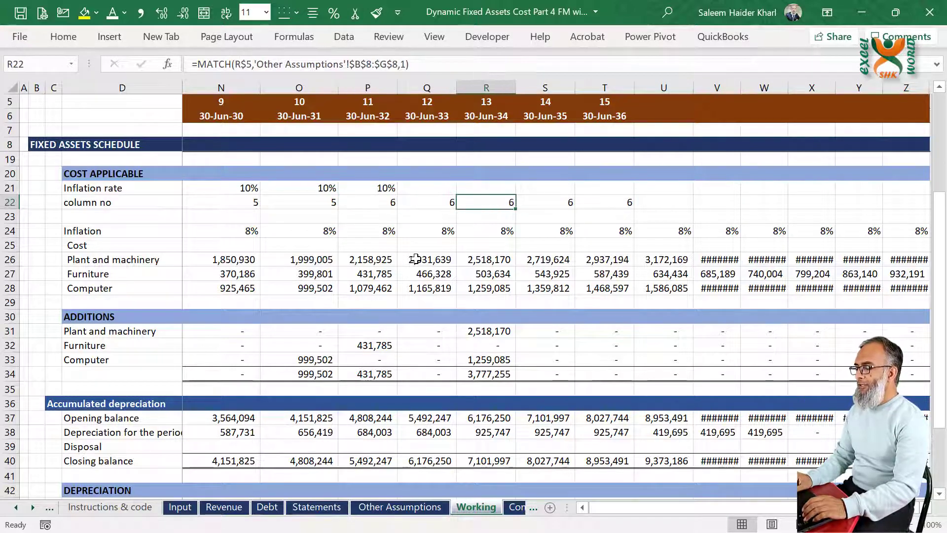
{"action": "key", "text": "ctrl+Page_Up"}
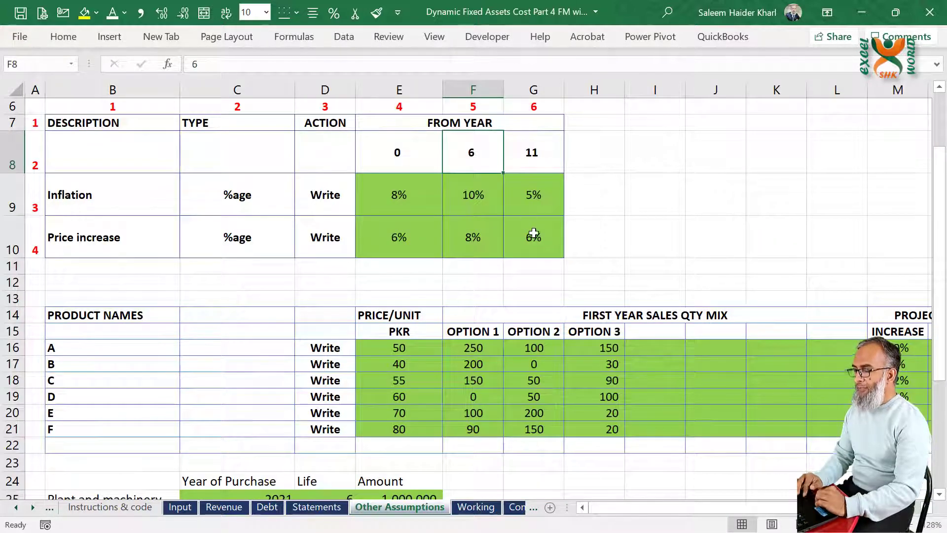
{"action": "left_click", "coordinate": [539, 209]}
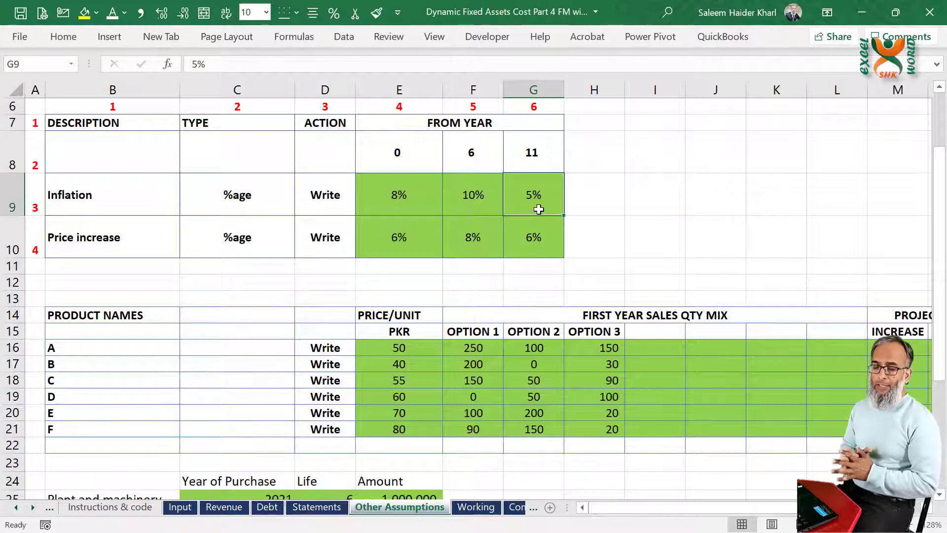
{"action": "left_click", "coordinate": [418, 199]}
Copy the MATCH expression from F22 of the Working sheet without its equals sign, leaving the cell unedited.
{"action": "key", "text": "ctrl+Page_Down"}
{"action": "key", "text": "Left"}
{"action": "key", "text": "Left"}
{"action": "key", "text": "Left"}
{"action": "key", "text": "Left"}
{"action": "key", "text": "Left"}
{"action": "key", "text": "Left"}
{"action": "key", "text": "Left"}
{"action": "key", "text": "Left"}
{"action": "key", "text": "Left"}
{"action": "key", "text": "Left"}
{"action": "key", "text": "Left"}
{"action": "key", "text": "Left"}
{"action": "key", "text": "Left"}
{"action": "key", "text": "Left"}
{"action": "key", "text": "Left"}
{"action": "key", "text": "Right"}
{"action": "key", "text": "F2"}
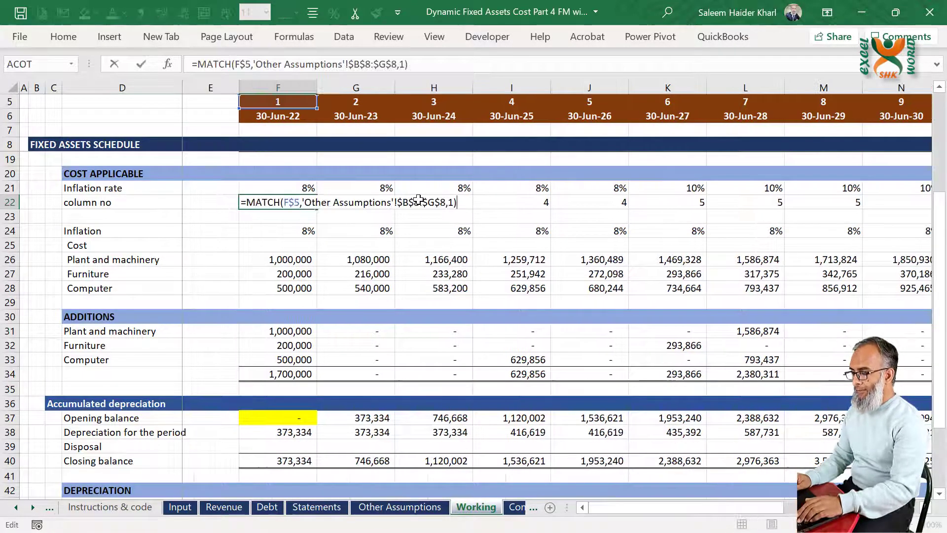
{"action": "key", "text": "shift+Home"}
{"action": "key", "text": "shift+Right"}
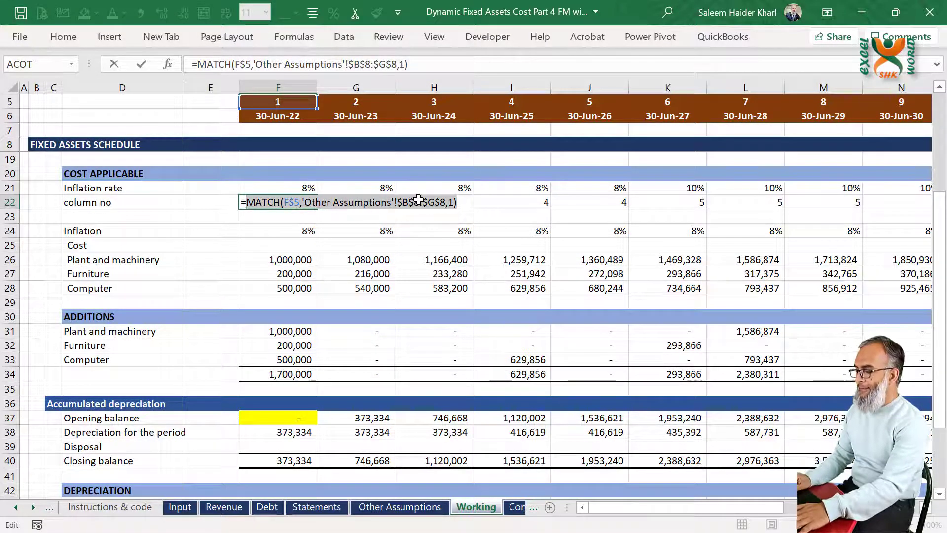
{"action": "key", "text": "Escape"}
Replace the fixed column number in F21's INDEX formula with MATCH(F$5,'Other Assumptions'!$B$8:$G$8,1).
{"action": "key", "text": "Up"}
{"action": "key", "text": "F2"}
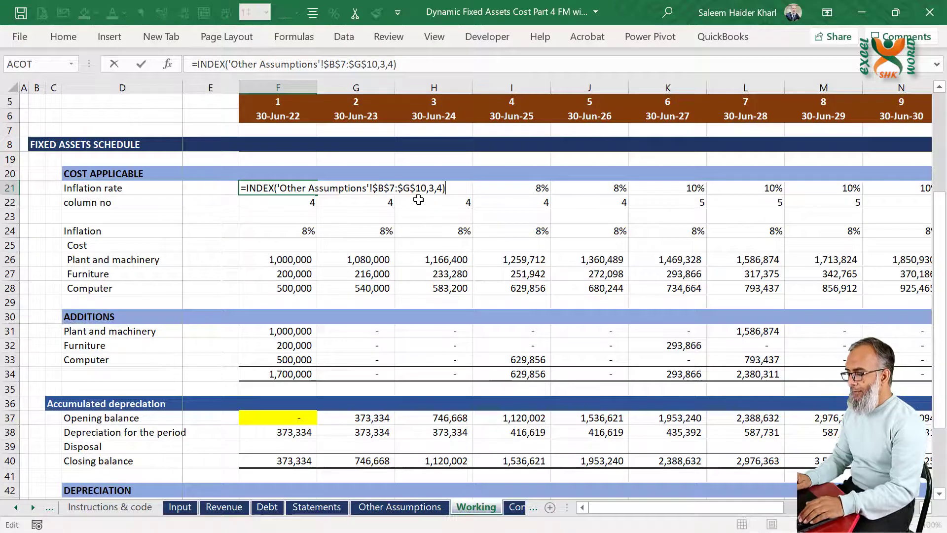
{"action": "key", "text": "Left"}
{"action": "key", "text": "Left"}
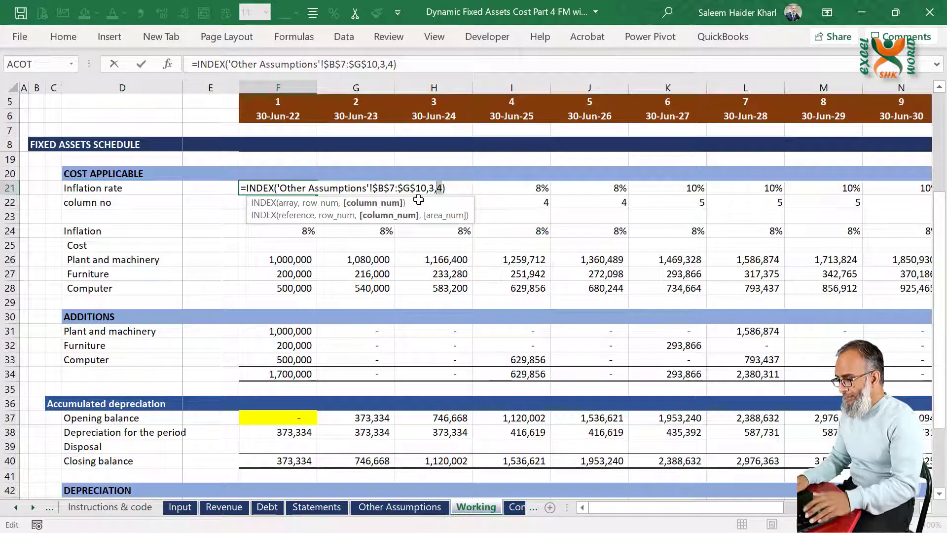
{"action": "key", "text": "Delete"}
{"action": "type", "text": "MATCH(F$5,'Other Assumptions'!$B$8:$G$8,1)"}
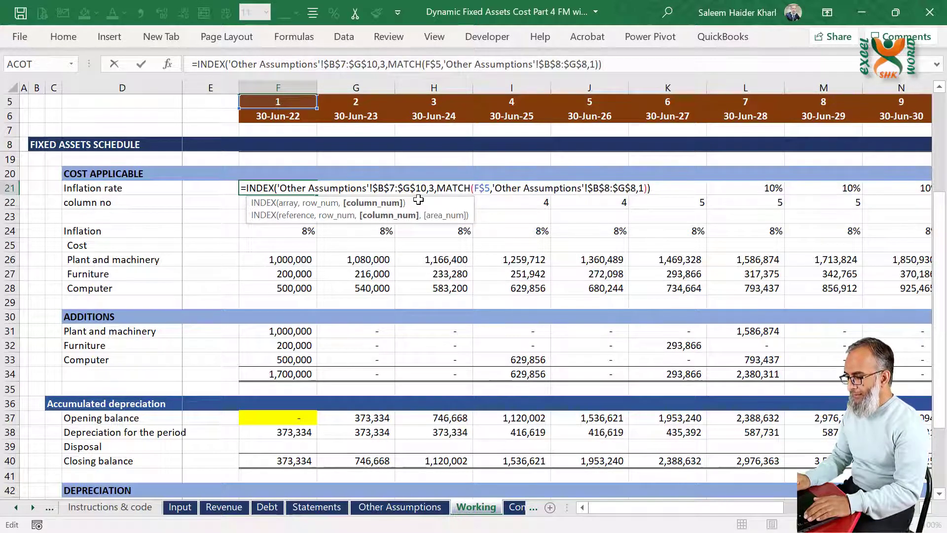
{"action": "key", "text": "Return"}
Copy the combined INDEX and MATCH inflation rate formula from F21 across to T21, covering all 15 years.
{"action": "key", "text": "Up"}
{"action": "key", "text": "ctrl+c"}
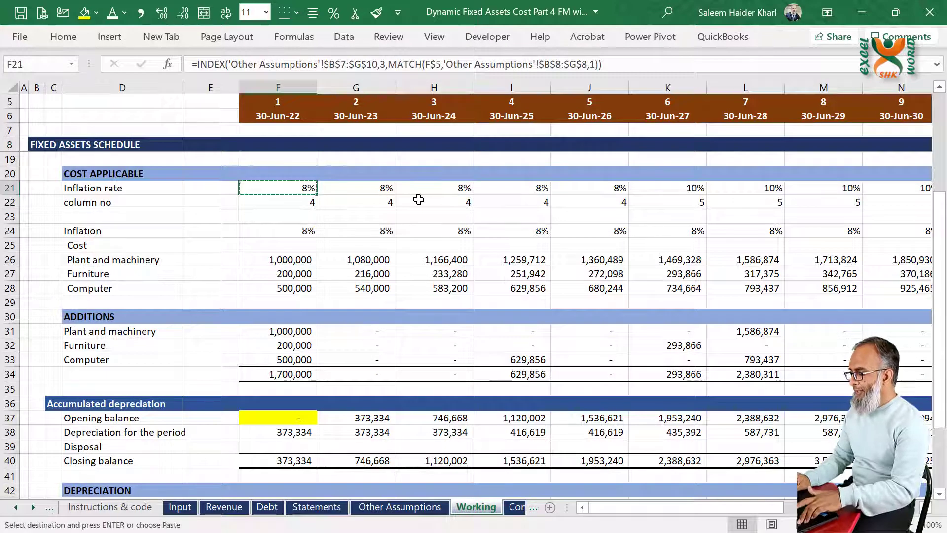
{"action": "key", "text": "ctrl+shift+Right"}
{"action": "key", "text": "shift+Right"}
{"action": "key", "text": "shift+Right"}
{"action": "key", "text": "shift+Right"}
{"action": "key", "text": "shift+Right"}
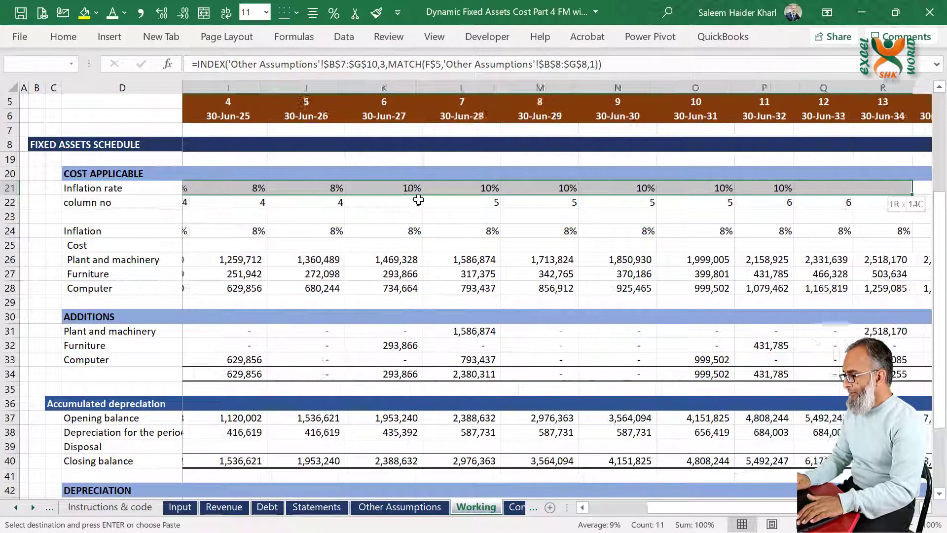
{"action": "key", "text": "Return"}
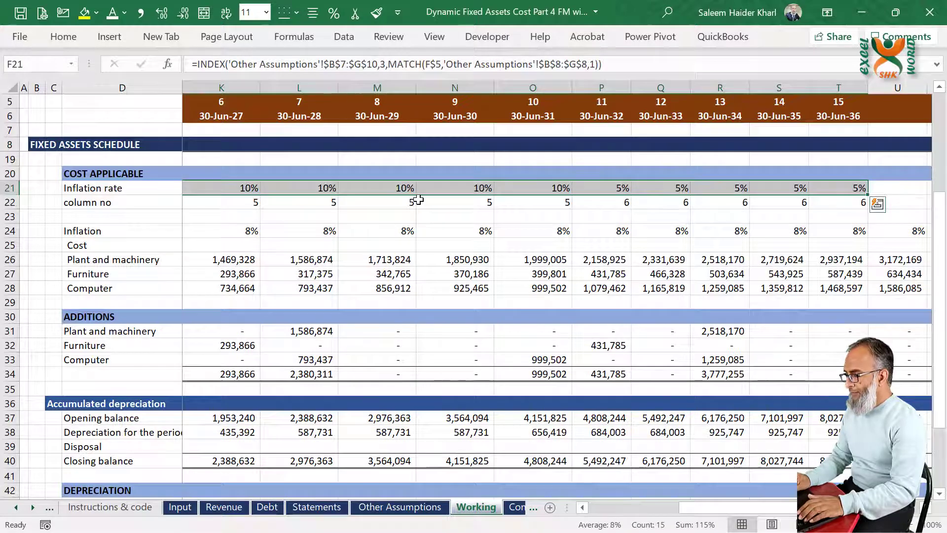
Delete the entire helper row 22 labelled column no from the fixed assets schedule.
{"action": "key", "text": "Left"}
{"action": "key", "text": "Right"}
{"action": "key", "text": "Right"}
{"action": "key", "text": "Down"}
{"action": "key", "text": "Left"}
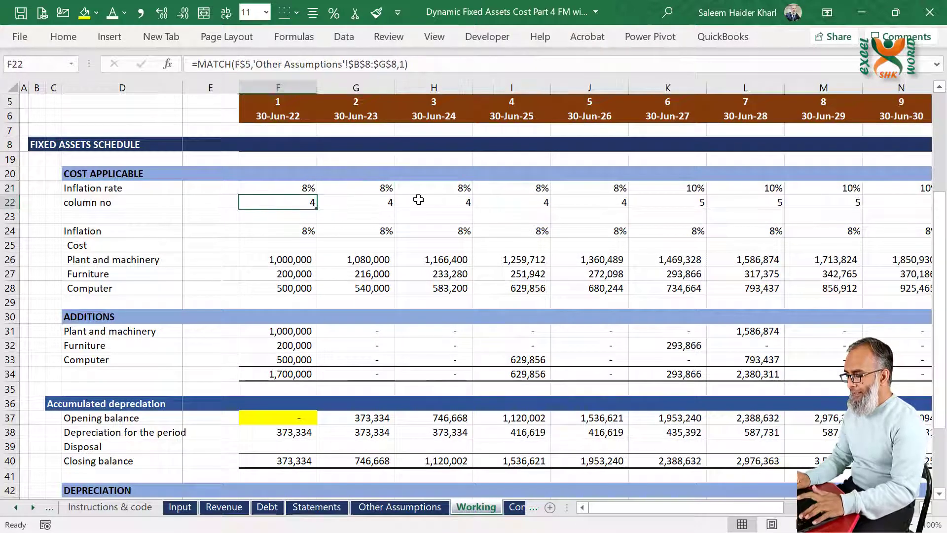
{"action": "key", "text": "shift+space"}
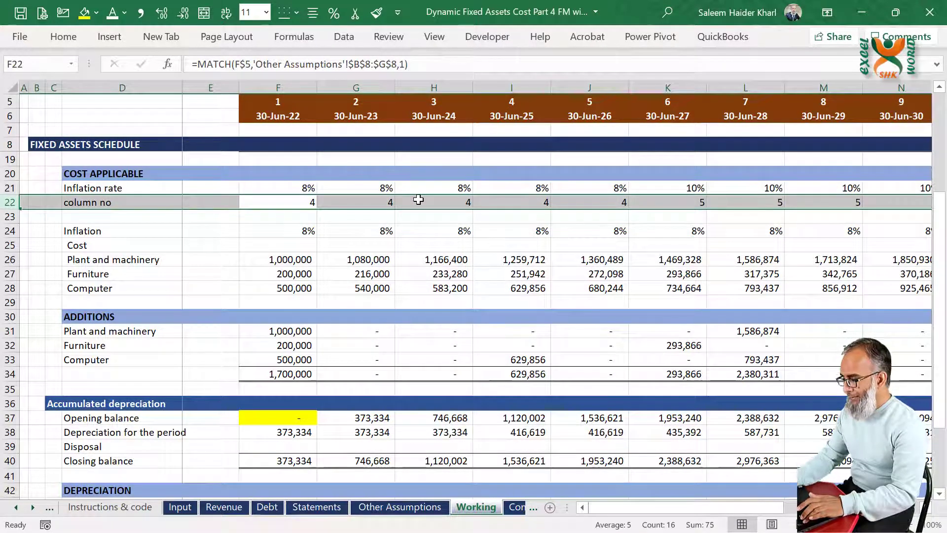
{"action": "key", "text": "ctrl+minus"}
Check the inflation rate formulas in F21 to J21 against the Inflation row in Other Assumptions.
{"action": "key", "text": "Up"}
{"action": "key", "text": "F2"}
{"action": "key", "text": "Tab"}
{"action": "key", "text": "Tab"}
{"action": "key", "text": "Tab"}
{"action": "key", "text": "Tab"}
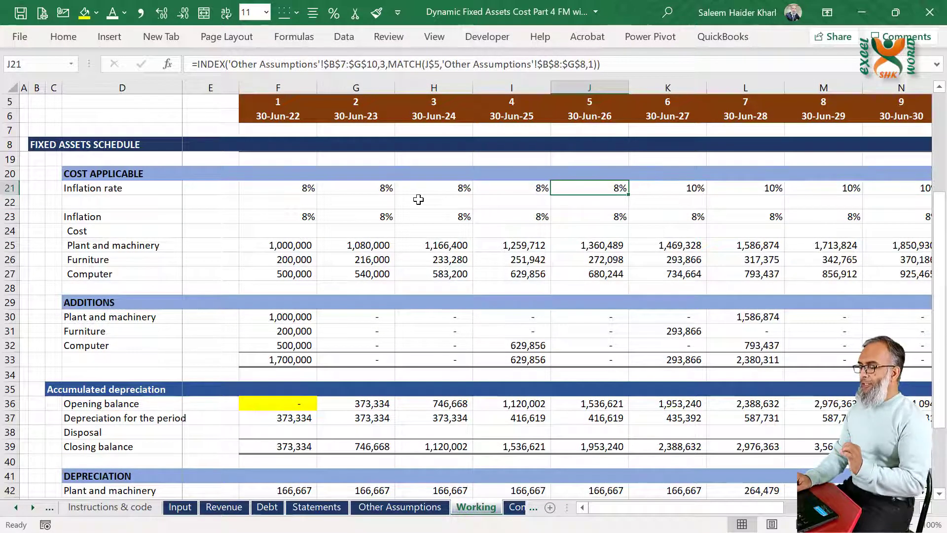
{"action": "key", "text": "ctrl+Page_Up"}
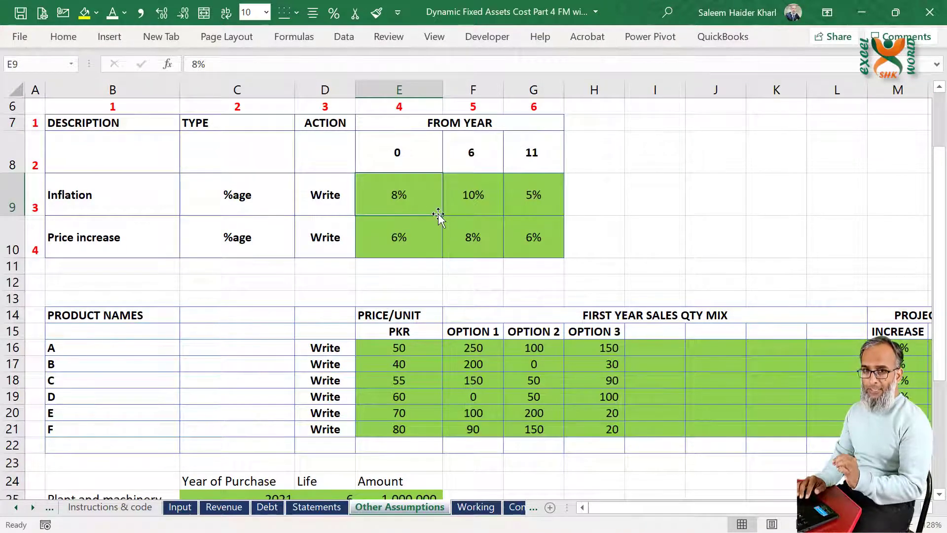
{"action": "left_click", "coordinate": [473, 211]}
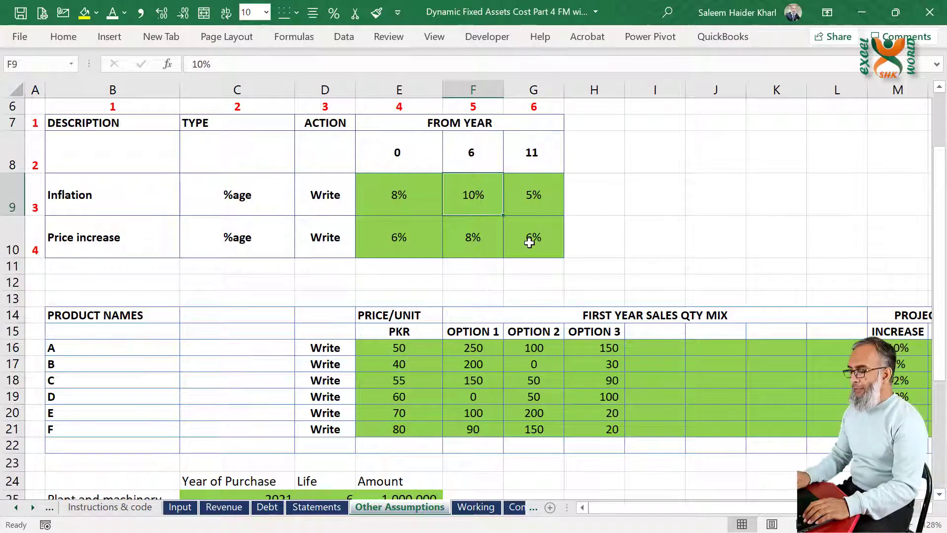
Examine the row 21 inflation rates for years 6 to 14 and return to the Other Assumptions sheet.
{"action": "key", "text": "ctrl+Page_Down"}
{"action": "key", "text": "Right"}
{"action": "key", "text": "Right"}
{"action": "key", "text": "Right"}
{"action": "key", "text": "Right"}
{"action": "key", "text": "Right"}
{"action": "key", "text": "Right"}
{"action": "key", "text": "Right"}
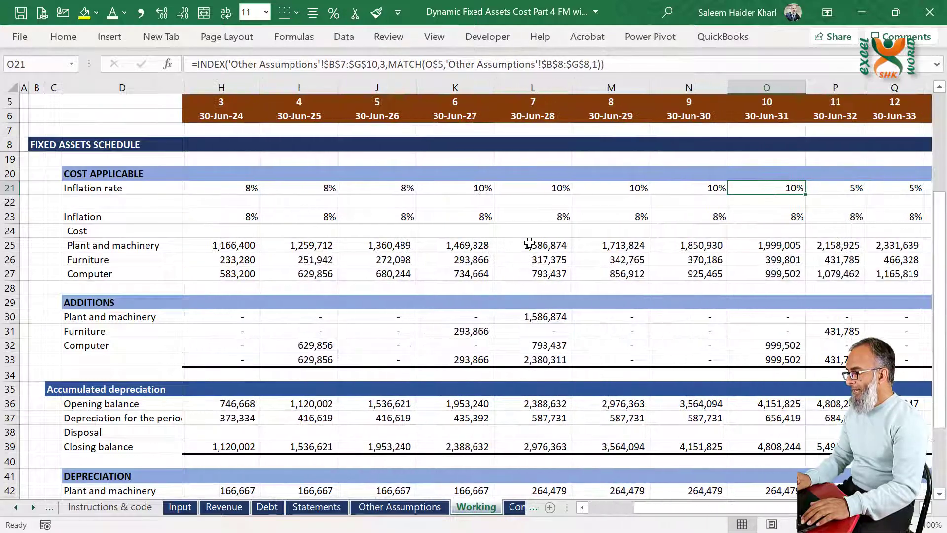
{"action": "key", "text": "Right"}
{"action": "key", "text": "Right"}
{"action": "key", "text": "Right"}
{"action": "key", "text": "Right"}
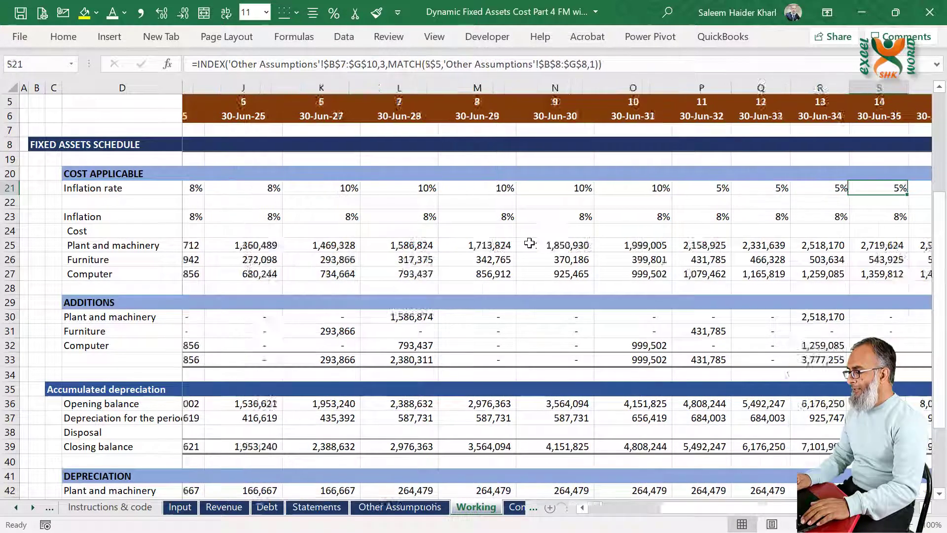
{"action": "key", "text": "Left"}
{"action": "key", "text": "Home"}
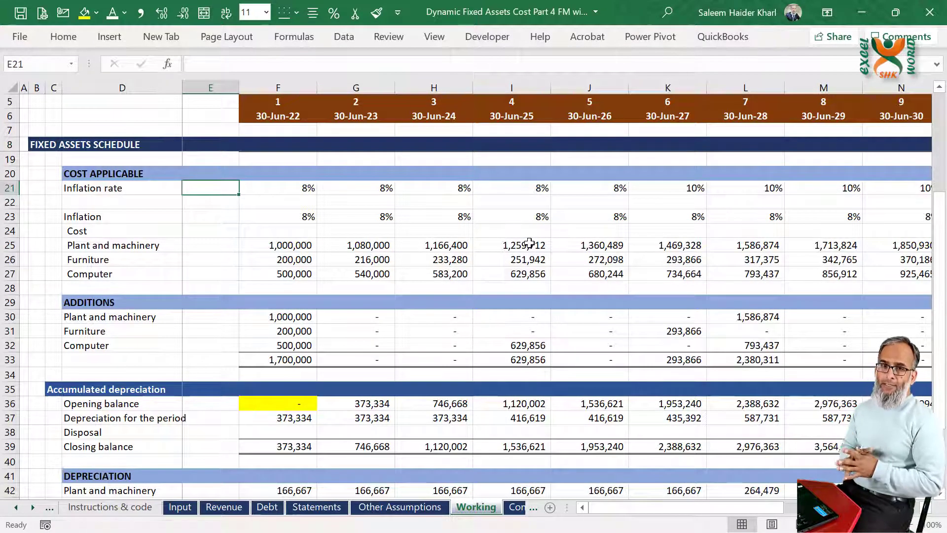
{"action": "key", "text": "ctrl+Page_Up"}
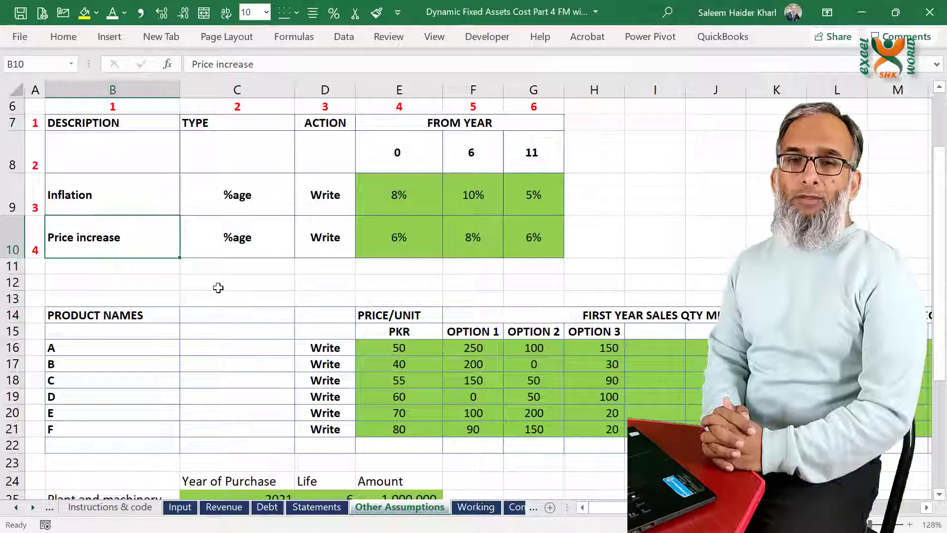